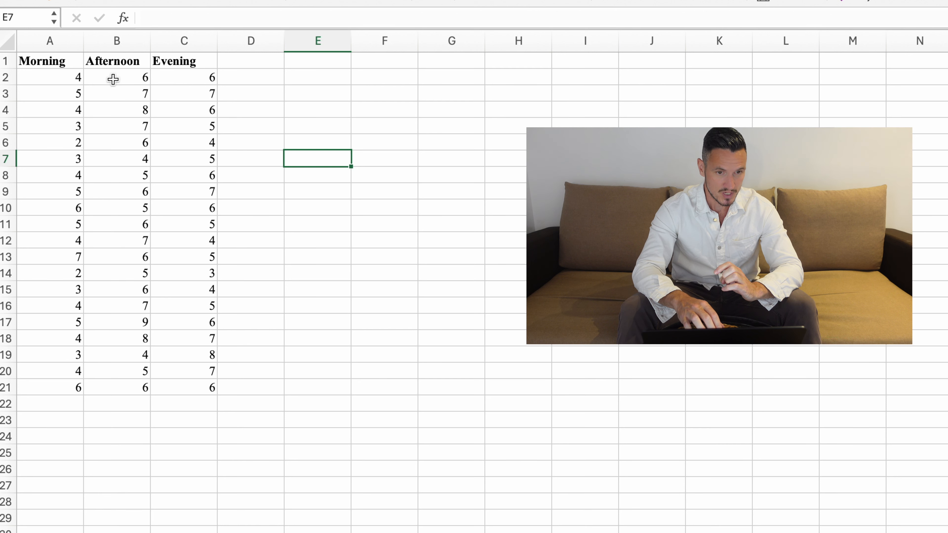
{"action": "left_click", "coordinate": [80, 77]}
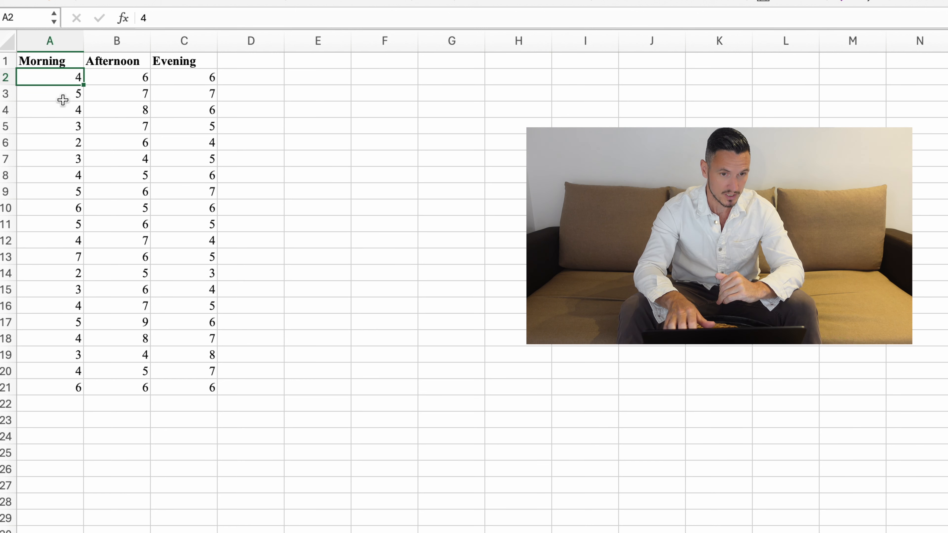
{"action": "key", "text": "Right"}
{"action": "key", "text": "Right"}
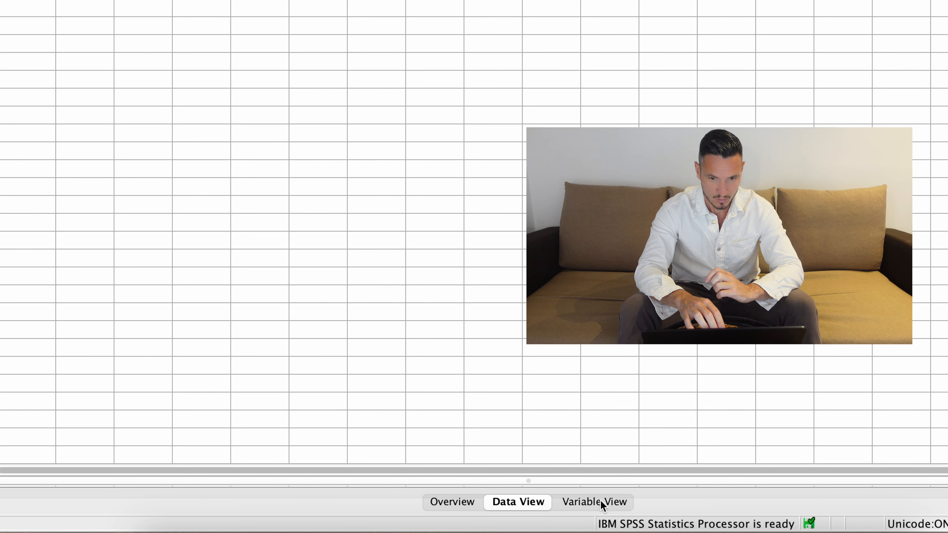
- Define three variables named Morning, Afternoon and Evening in the first three rows of the variable definitions
{"action": "left_click", "coordinate": [586, 505]}
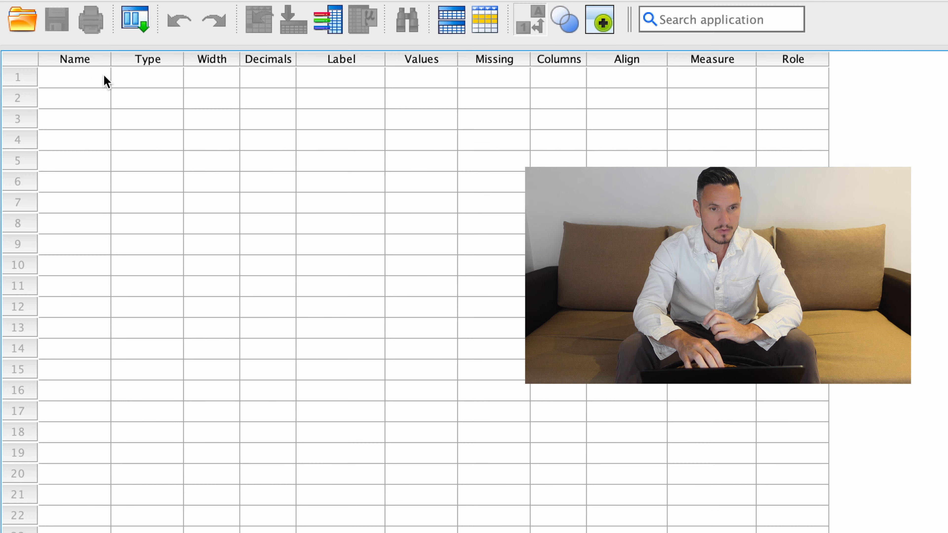
{"action": "left_click", "coordinate": [99, 83]}
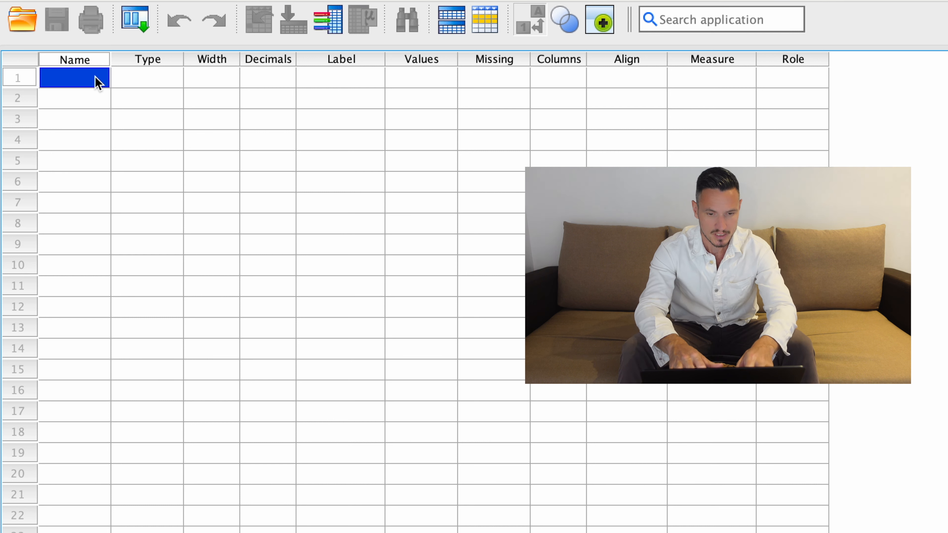
{"action": "type", "text": "Mor"}
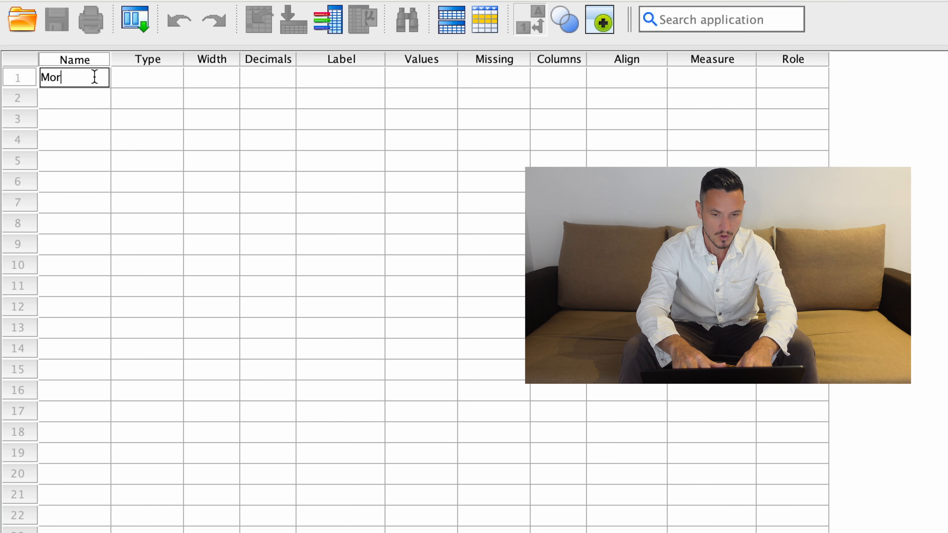
{"action": "type", "text": "ning"}
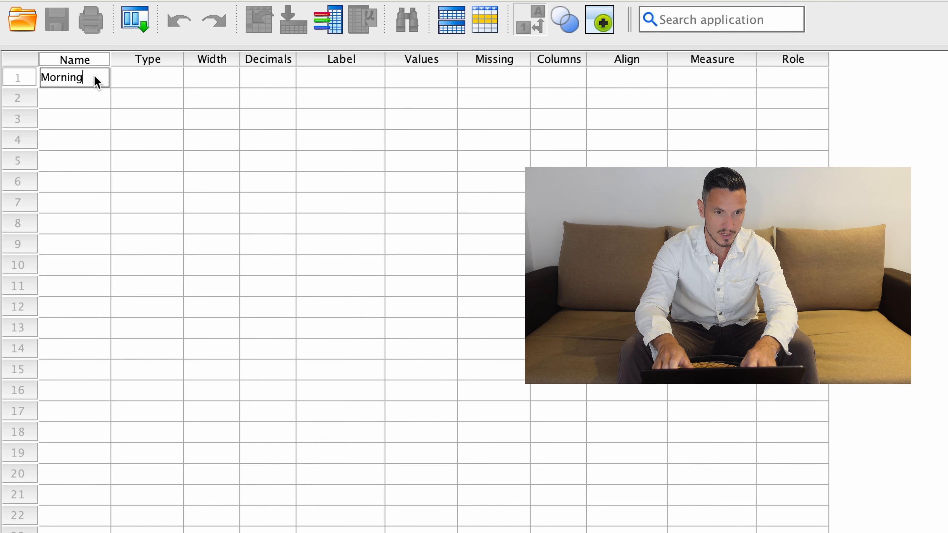
{"action": "key", "text": "Return"}
{"action": "type", "text": "Afternoon"}
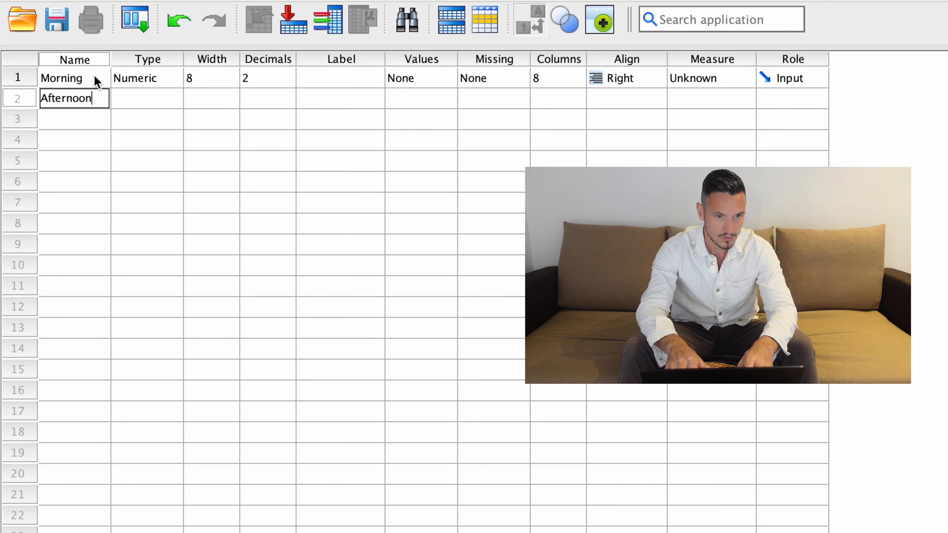
{"action": "key", "text": "Return"}
{"action": "type", "text": "Evening"}
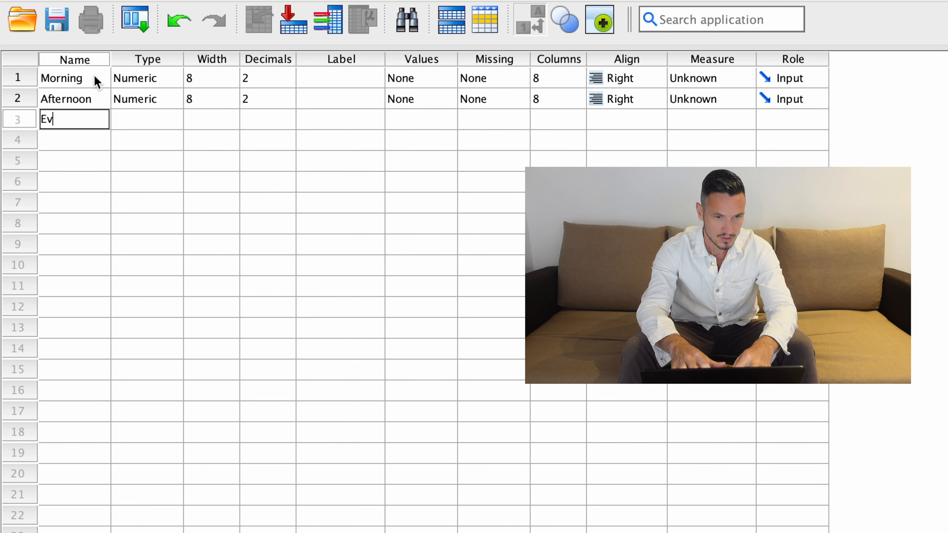
{"action": "key", "text": "Return"}
- Set the measurement level of the Morning, Afternoon and Evening variables to Scale
{"action": "left_click", "coordinate": [743, 77]}
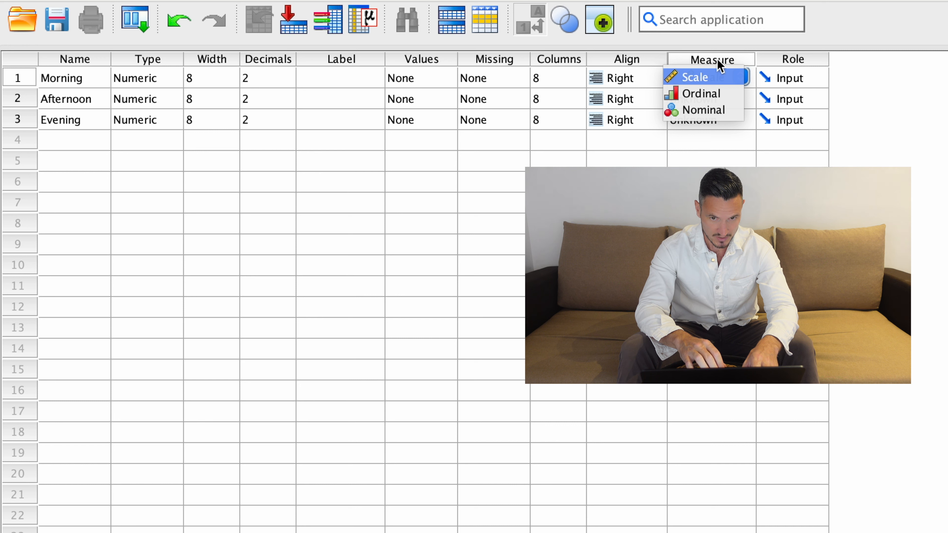
{"action": "left_click", "coordinate": [706, 78]}
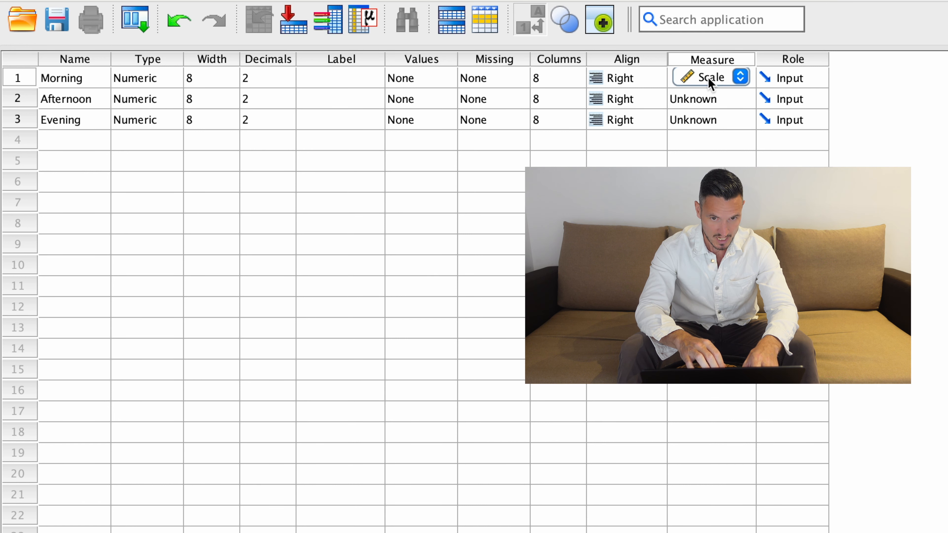
{"action": "left_click", "coordinate": [715, 97]}
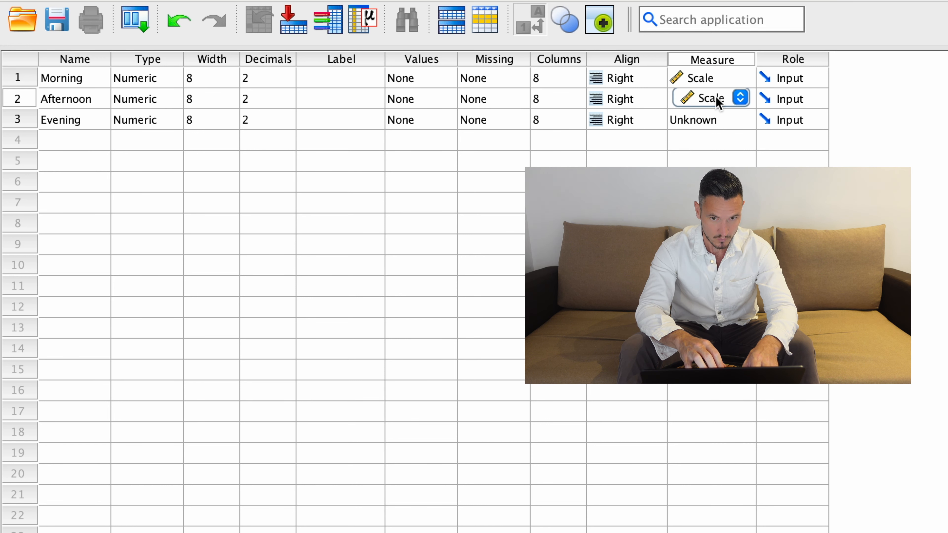
{"action": "left_click", "coordinate": [716, 120]}
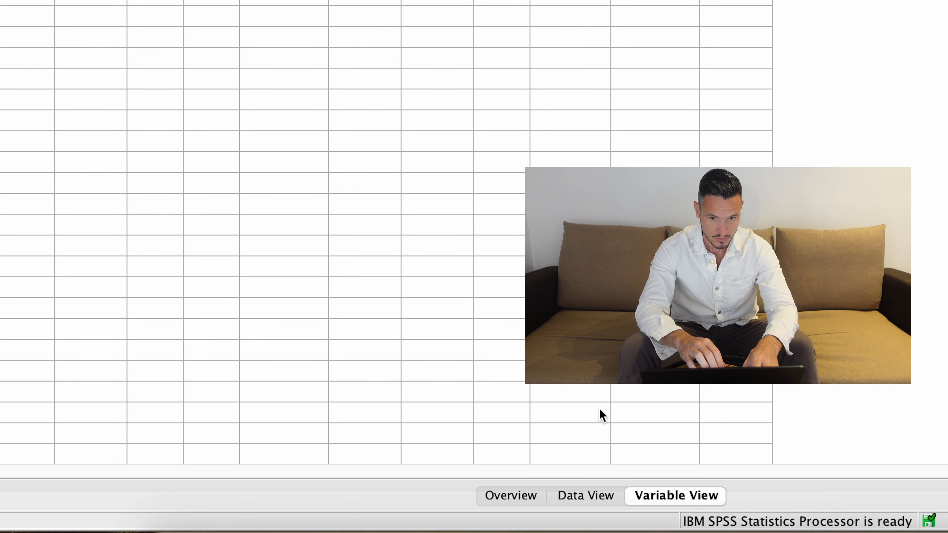
- Show the data grid and widen the Morning, Afternoon and Evening columns together so their full names fit
{"action": "left_click", "coordinate": [587, 496]}
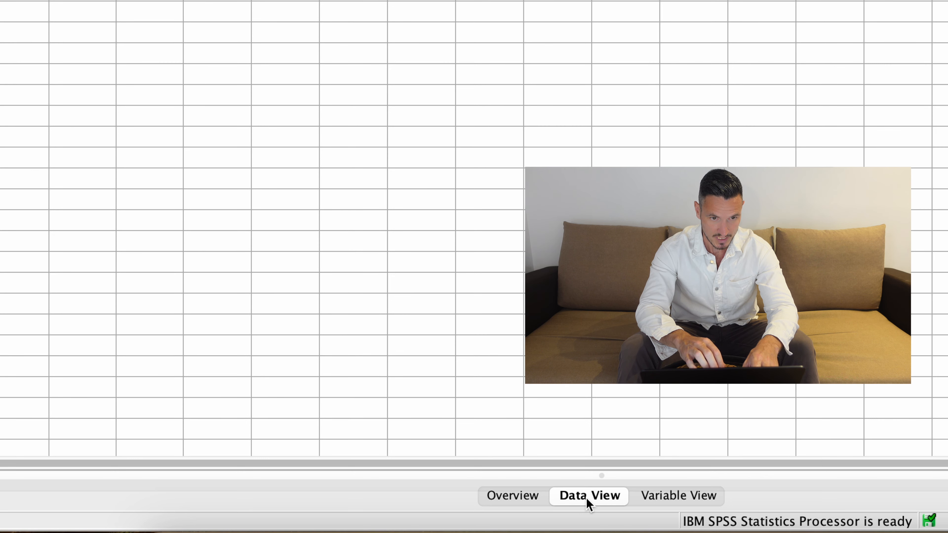
{"action": "left_click", "coordinate": [79, 144]}
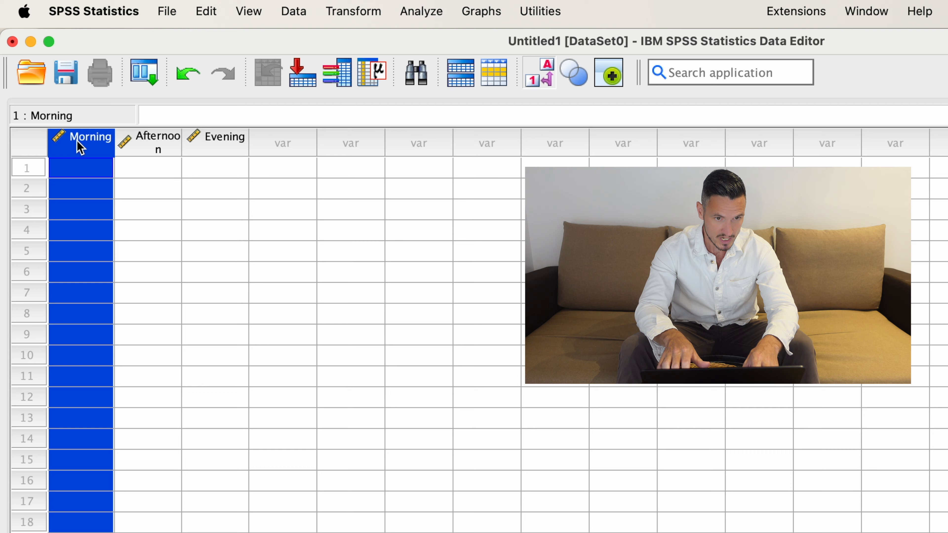
{"action": "key", "text": "shift+Right"}
{"action": "key", "text": "shift+Right"}
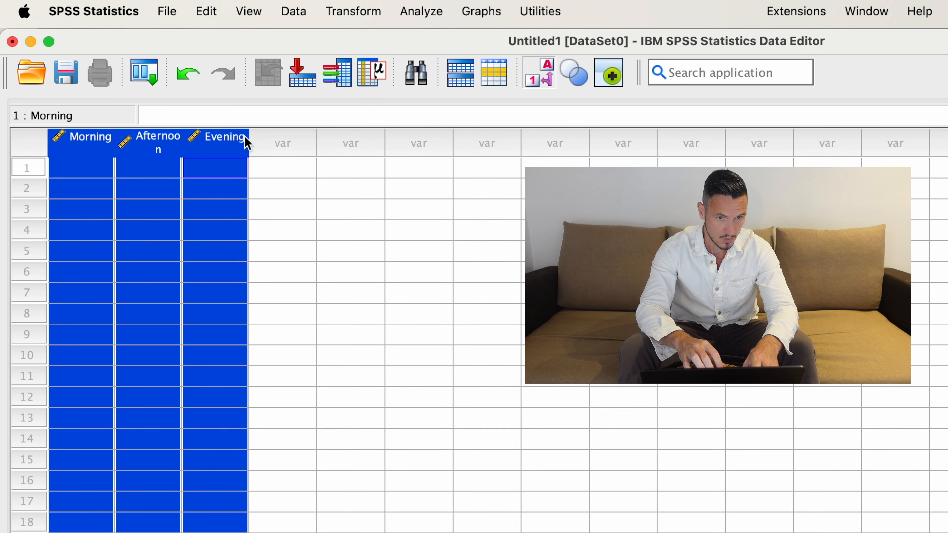
{"action": "left_click_drag", "start_coordinate": [248, 144], "coordinate": [292, 138]}
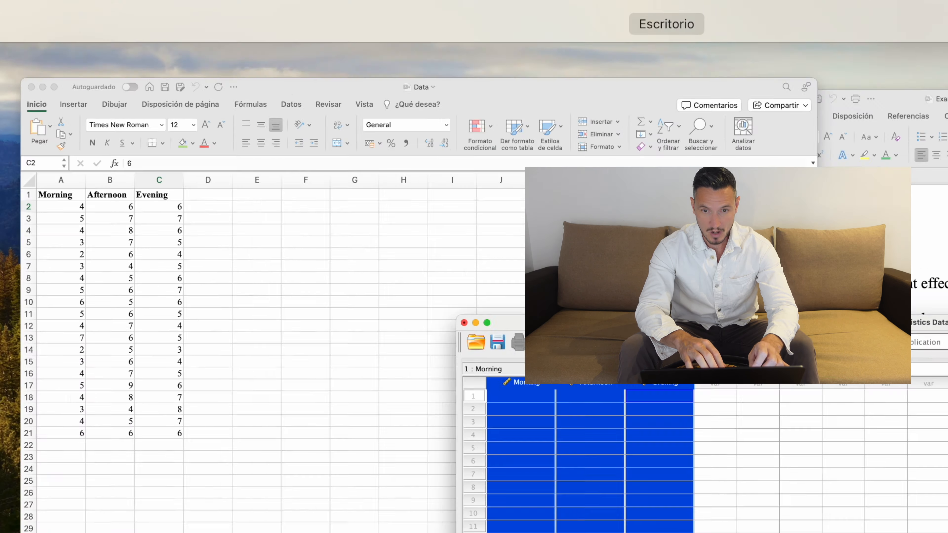
- Switch to the Excel workbook Data and copy all values under the three headers, from A2 down to C21
{"action": "key", "text": "ctrl+Up"}
{"action": "left_click", "coordinate": [473, 361]}
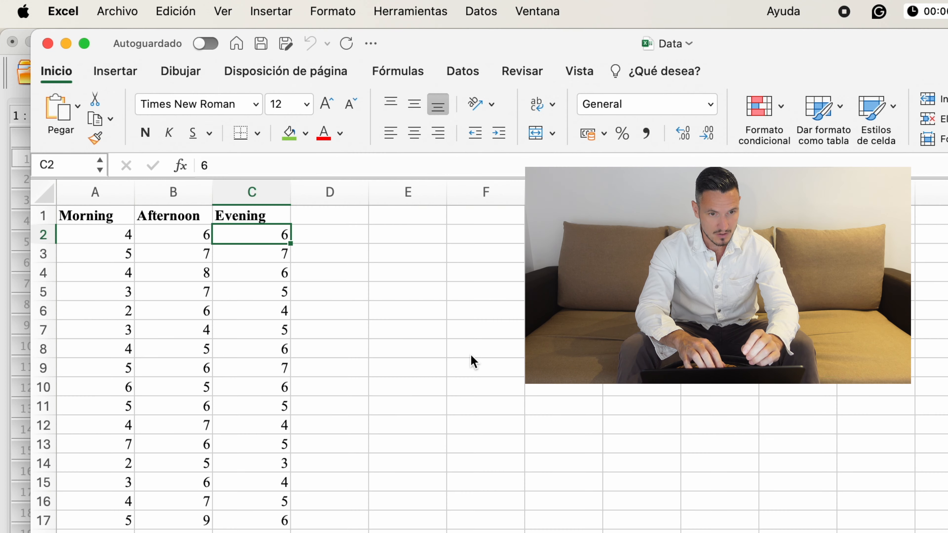
{"action": "left_click", "coordinate": [76, 236]}
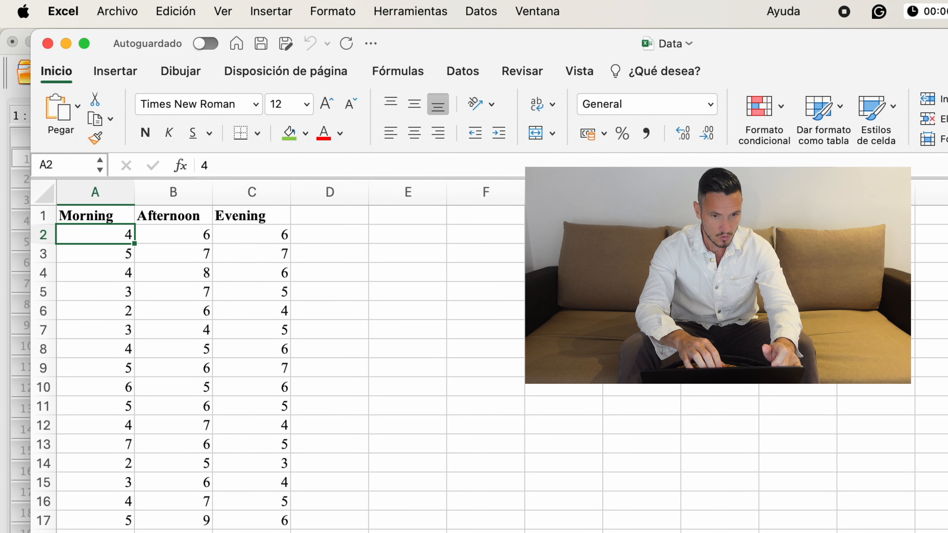
{"action": "key", "text": "super+shift+Right"}
{"action": "key", "text": "super+shift+Down"}
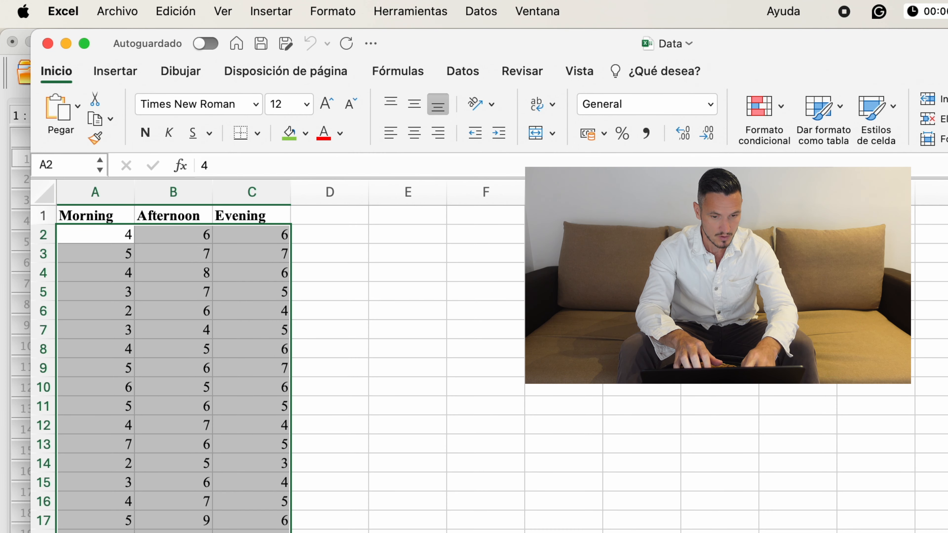
{"action": "key", "text": "super+c"}
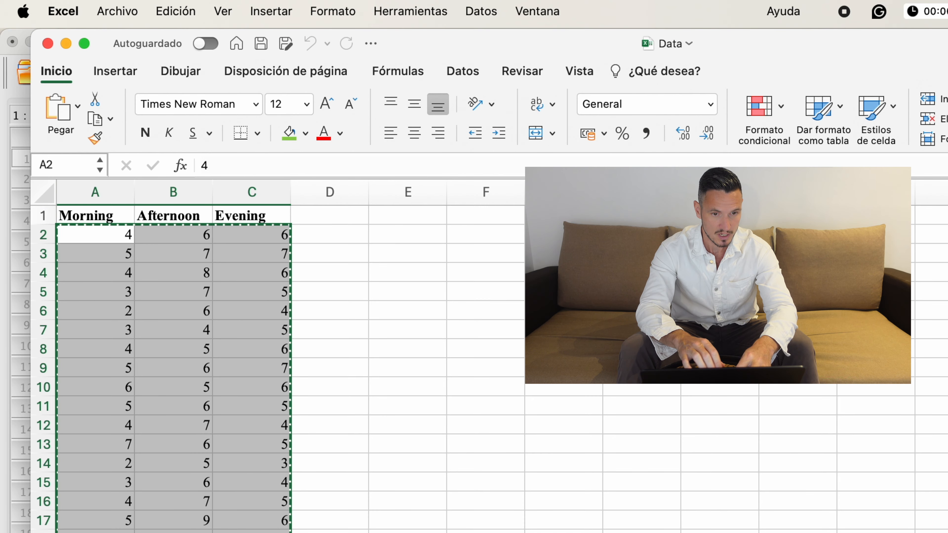
- Return to the SPSS Data Editor and paste the copied values starting at row 1 of the Morning column
{"action": "key", "text": "ctrl+Up"}
{"action": "left_click", "coordinate": [348, 493]}
{"action": "left_click", "coordinate": [350, 390]}
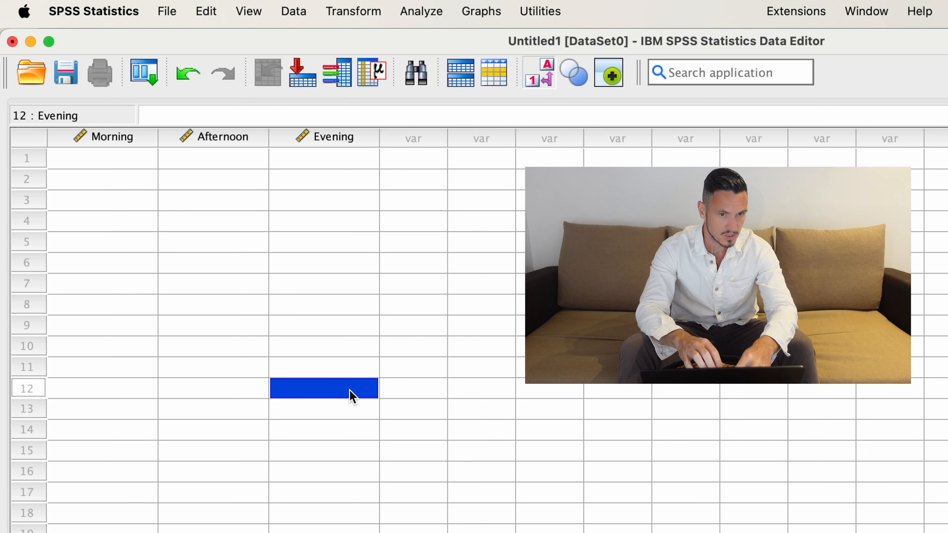
{"action": "left_click", "coordinate": [101, 162]}
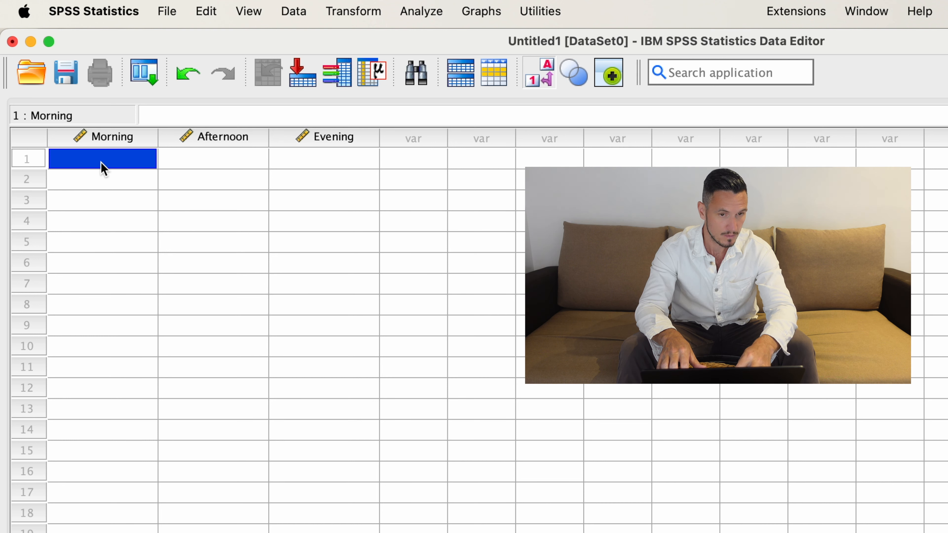
{"action": "key", "text": "super+v"}
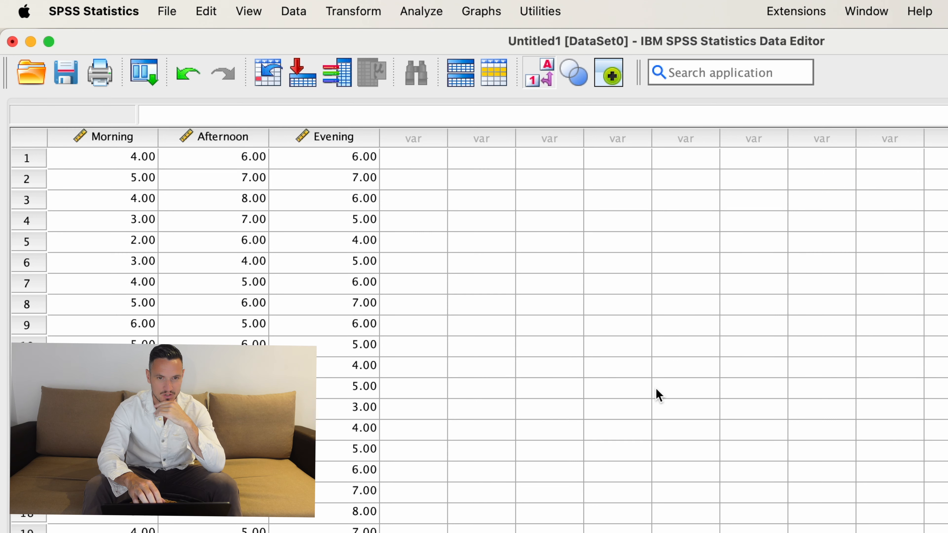
- Open the legacy nonparametric test for K related samples and add Morning, Afternoon and Evening as test variables
{"action": "left_click", "coordinate": [409, 4]}
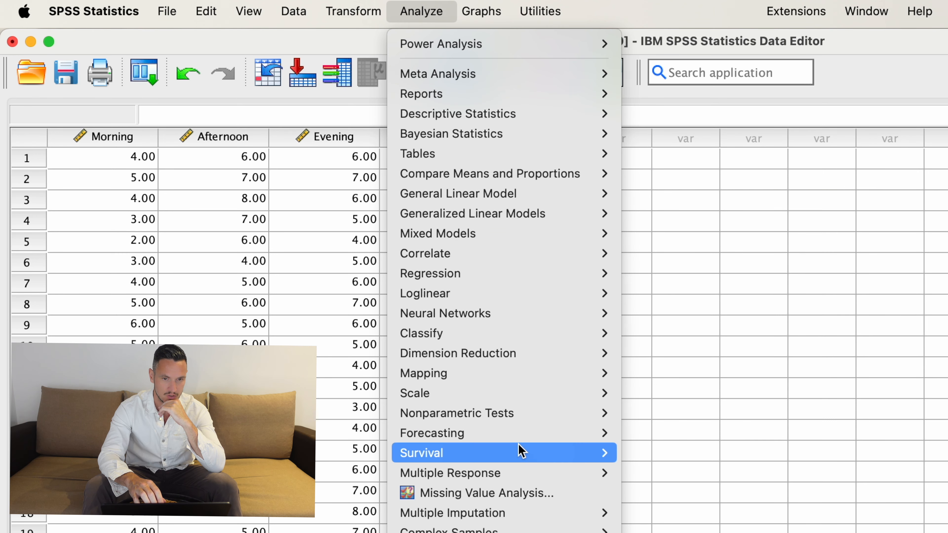
{"action": "mouse_move", "coordinate": [525, 415]}
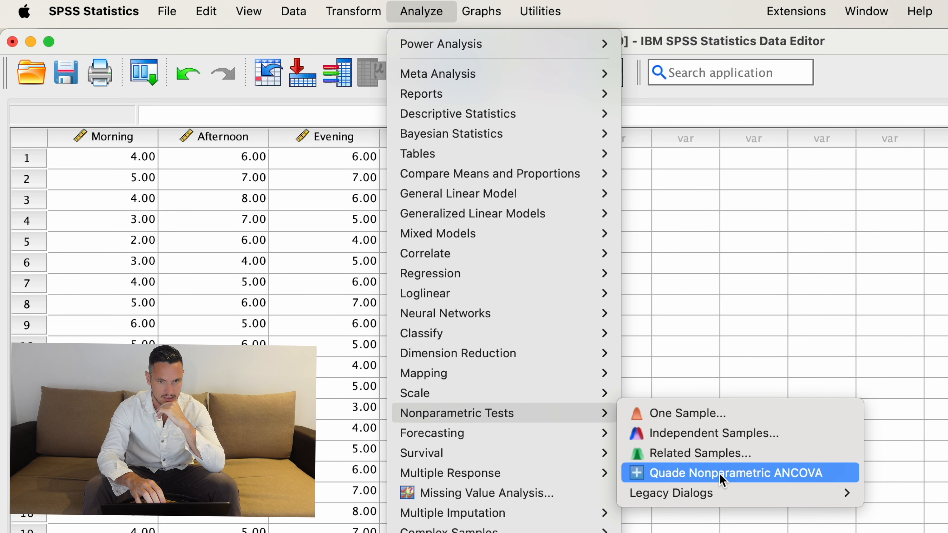
{"action": "mouse_move", "coordinate": [724, 492]}
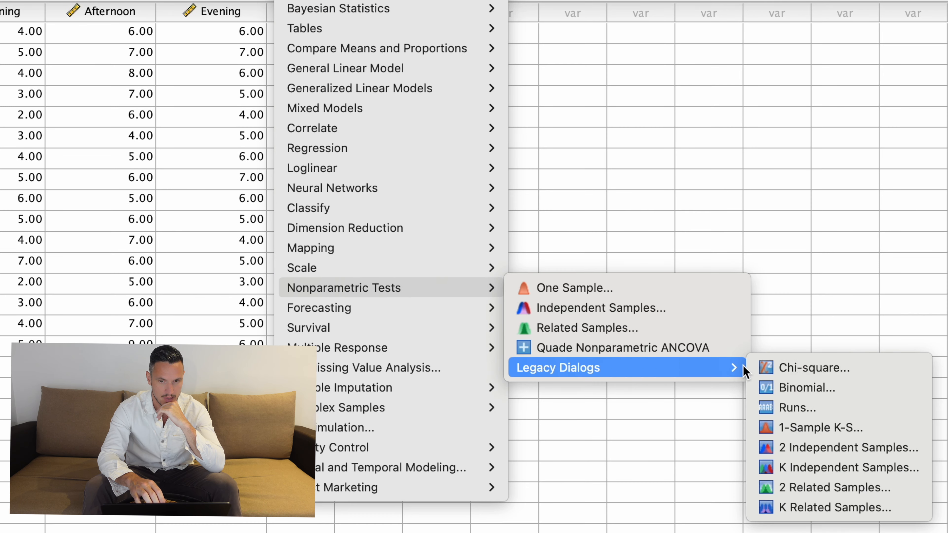
{"action": "left_click", "coordinate": [849, 508]}
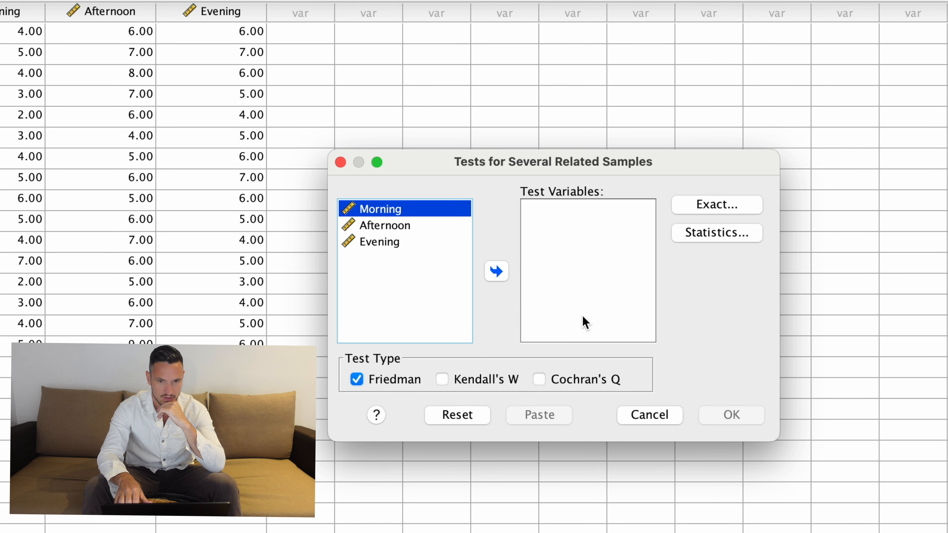
{"action": "key", "text": "shift+Down"}
{"action": "key", "text": "shift+Down"}
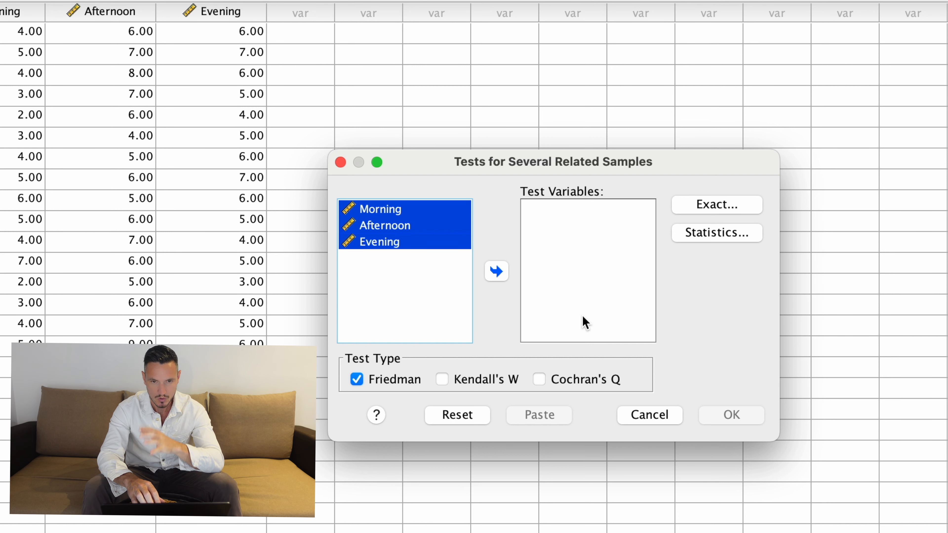
{"action": "left_click", "coordinate": [495, 270]}
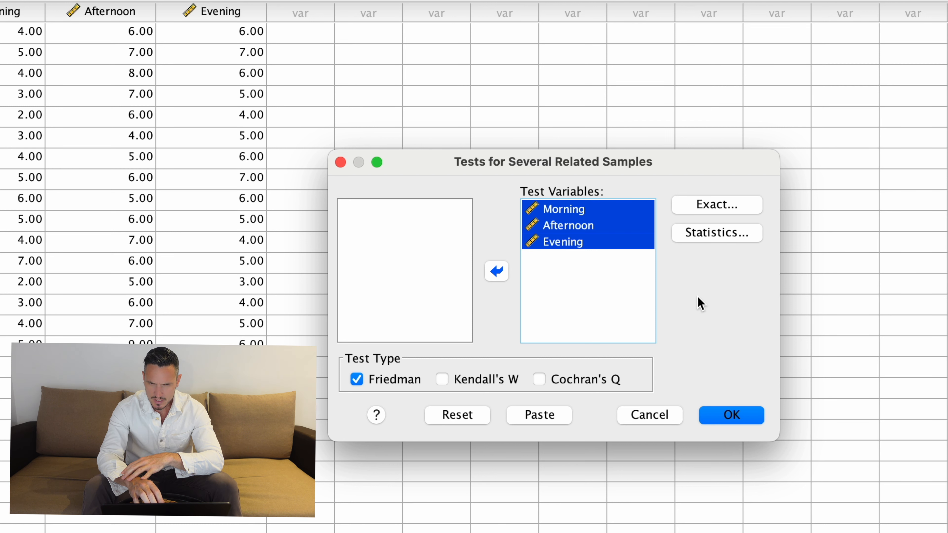
- Include quartiles in the test statistics and run the Friedman test
{"action": "left_click", "coordinate": [725, 235]}
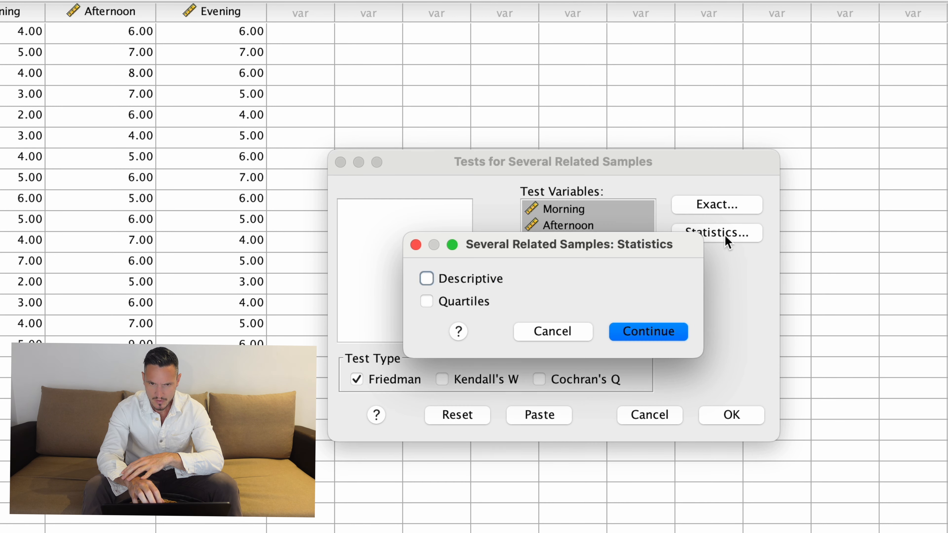
{"action": "left_click", "coordinate": [427, 302]}
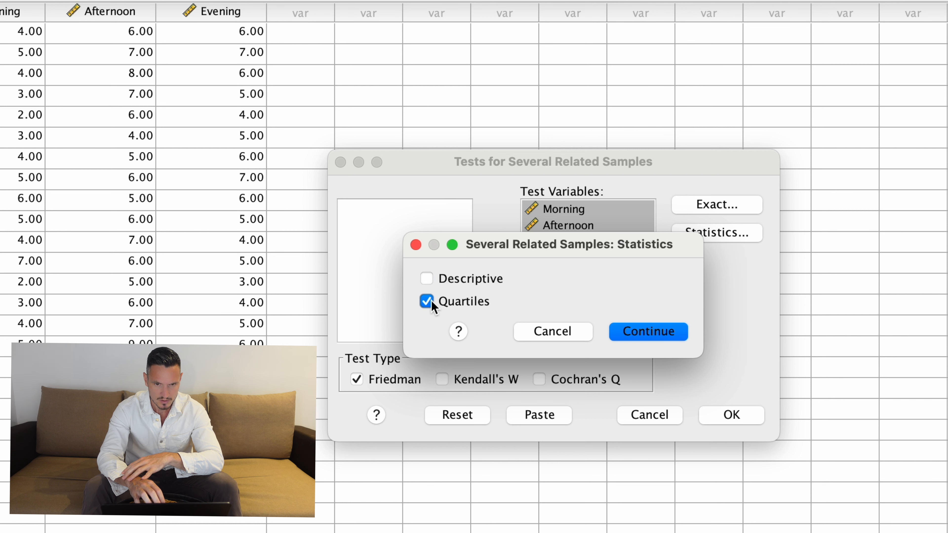
{"action": "left_click", "coordinate": [673, 336]}
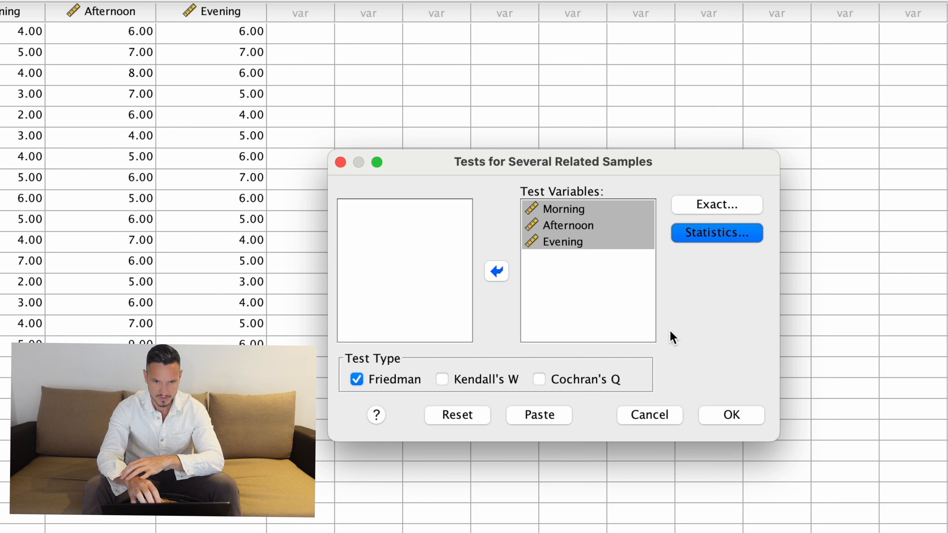
{"action": "left_click", "coordinate": [583, 246]}
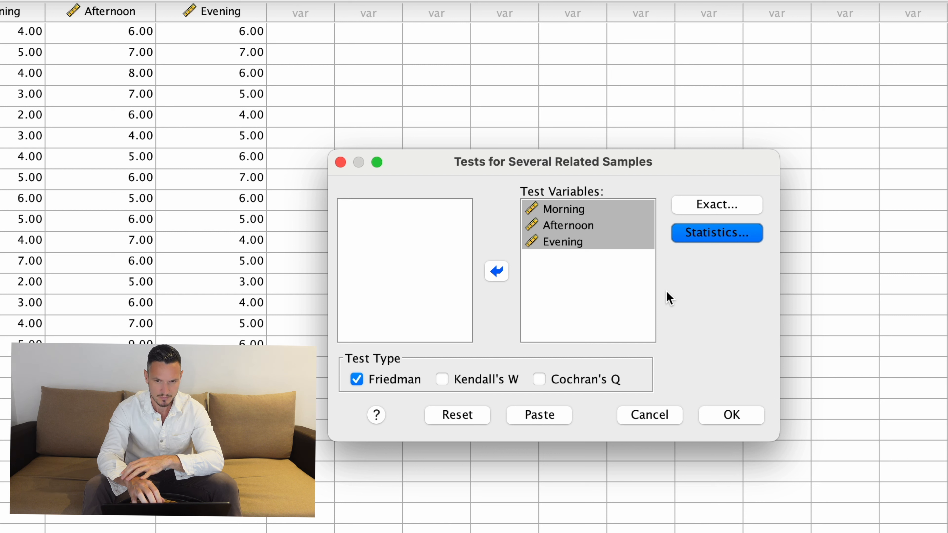
{"action": "left_click", "coordinate": [731, 416]}
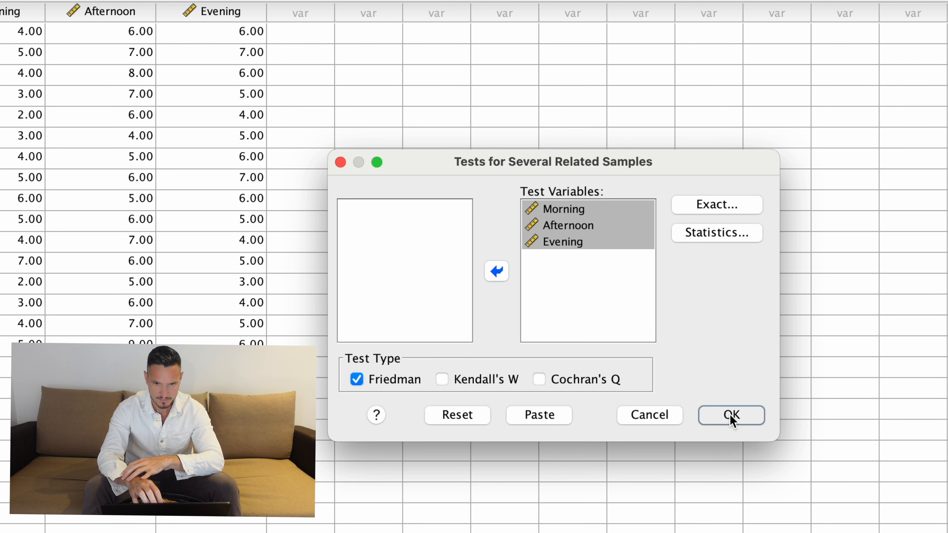
- Open the legacy nonparametric test for two related samples
{"action": "left_click", "coordinate": [272, 59]}
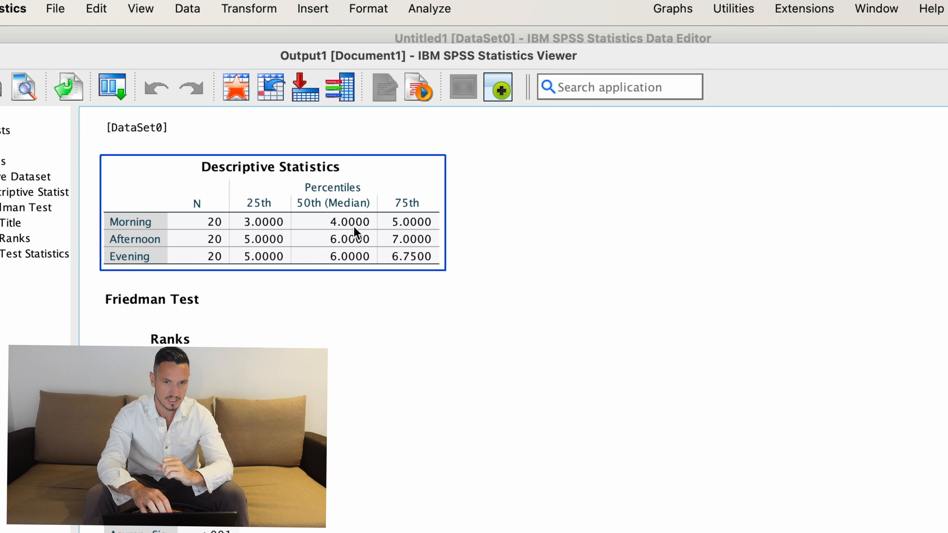
{"action": "left_click", "coordinate": [428, 8]}
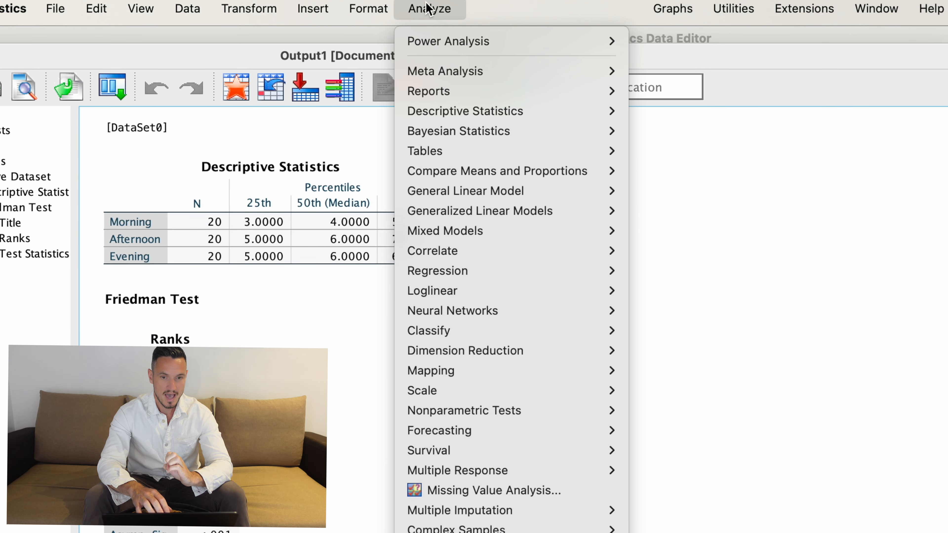
{"action": "mouse_move", "coordinate": [468, 411]}
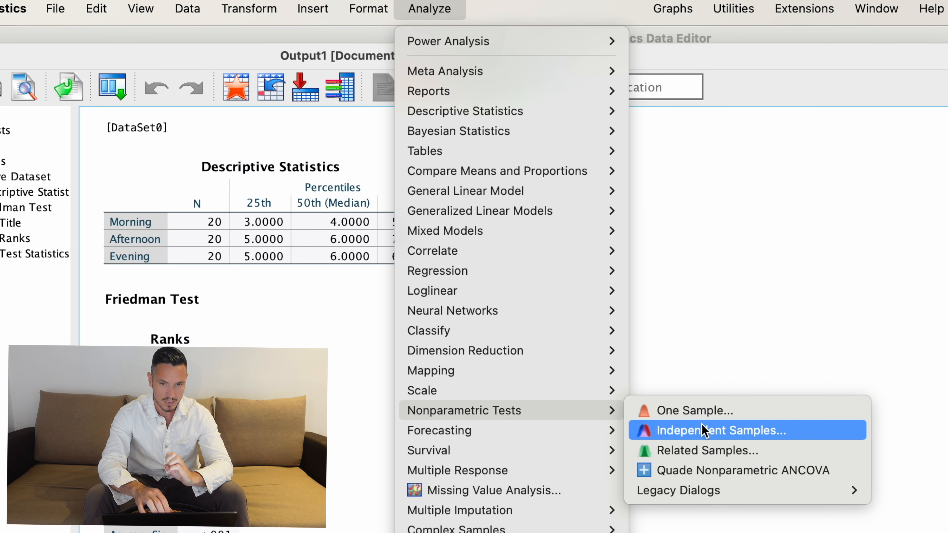
{"action": "mouse_move", "coordinate": [707, 490]}
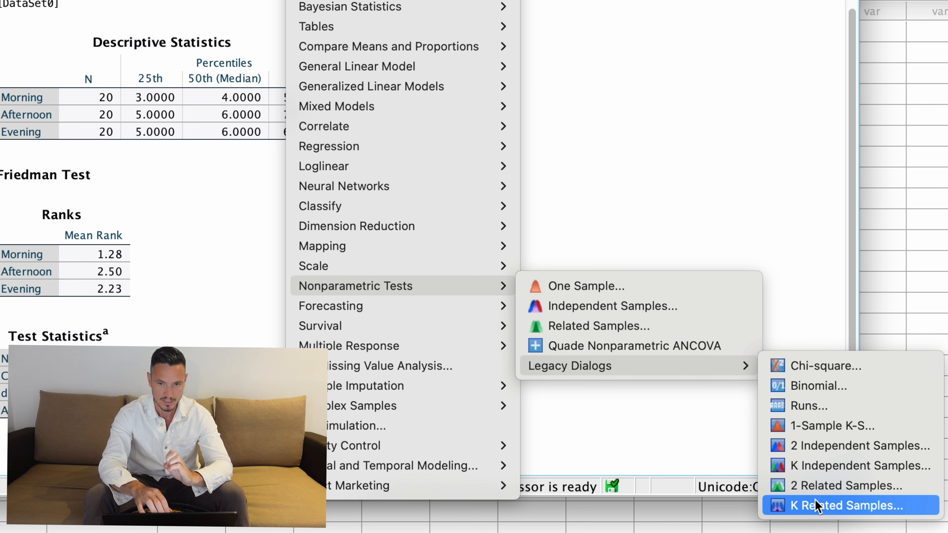
{"action": "left_click", "coordinate": [807, 486]}
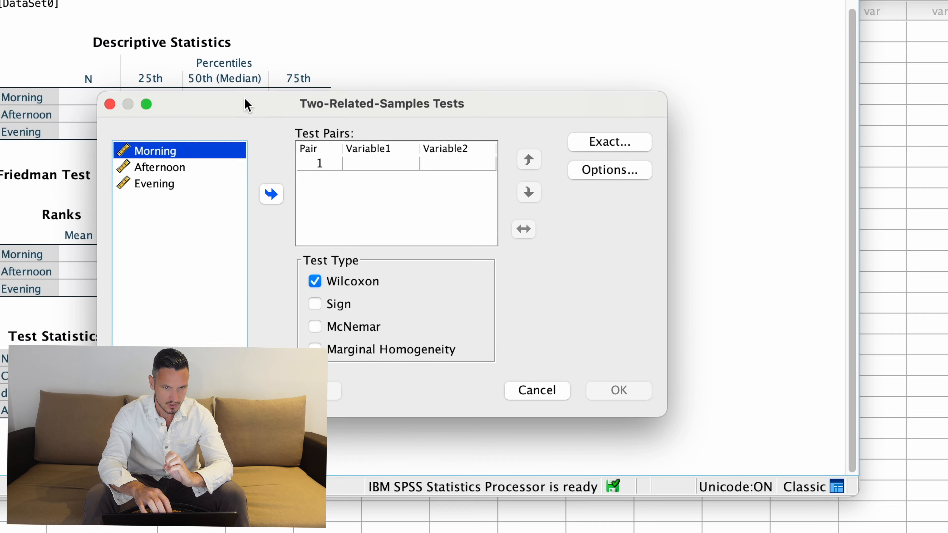
- Set Morning with Afternoon as the first test pair and Morning with Evening as the second
{"action": "left_click_drag", "start_coordinate": [246, 102], "coordinate": [252, 106]}
{"action": "left_click", "coordinate": [273, 195]}
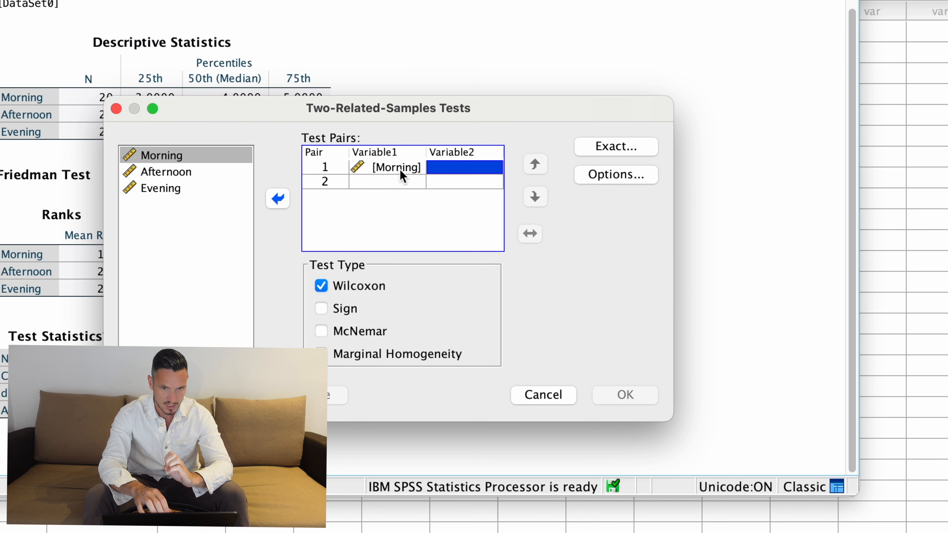
{"action": "left_click", "coordinate": [208, 171]}
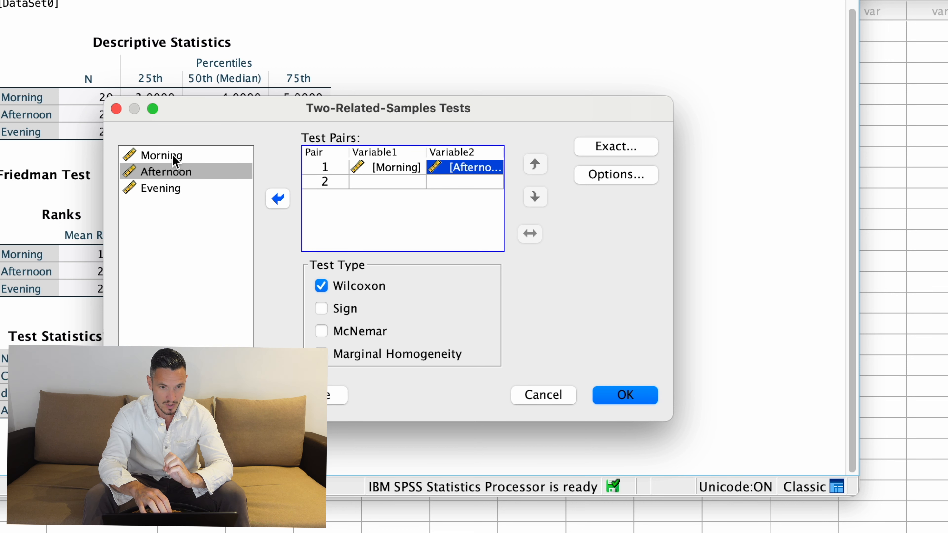
{"action": "left_click", "coordinate": [183, 156]}
{"action": "left_click", "coordinate": [277, 199]}
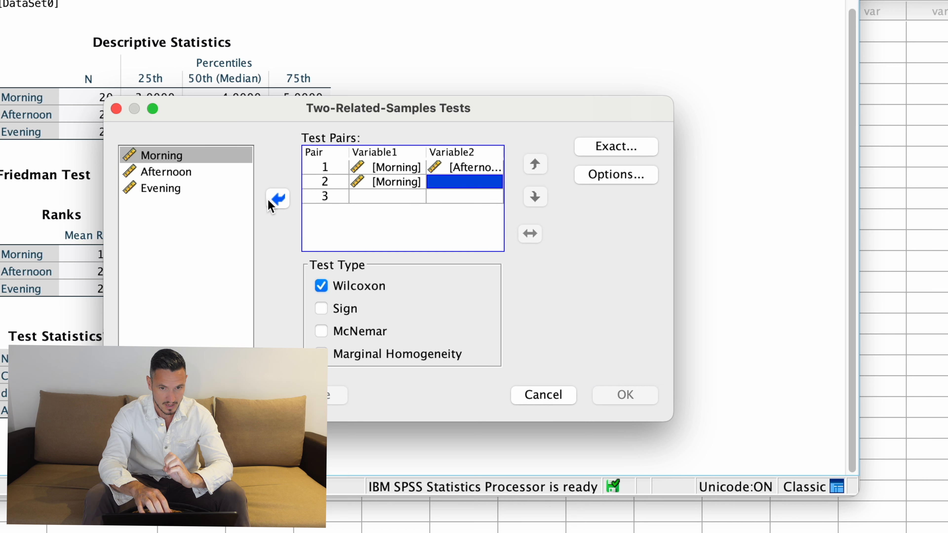
{"action": "left_click", "coordinate": [153, 190]}
{"action": "left_click", "coordinate": [277, 199]}
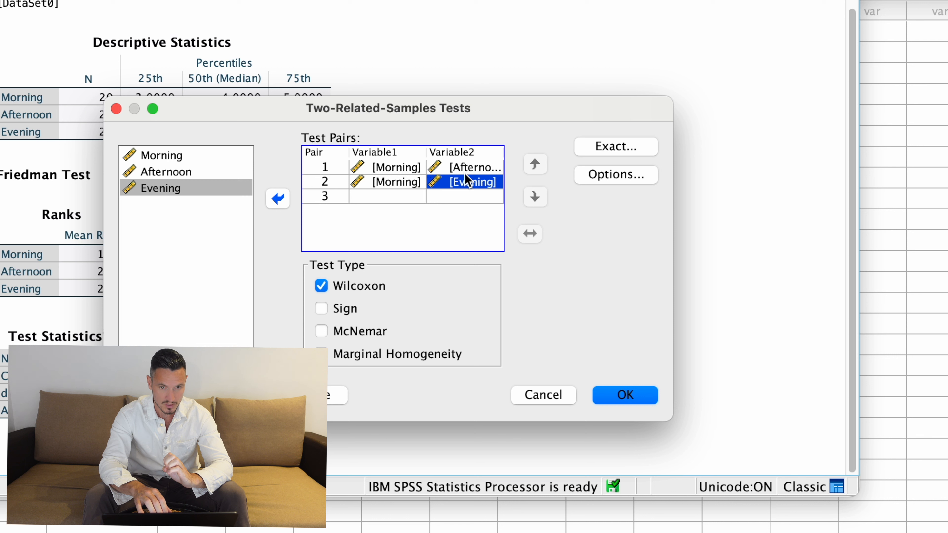
- Add Afternoon with Evening as the third test pair and run the Wilcoxon test on all pairs
{"action": "left_click", "coordinate": [183, 174]}
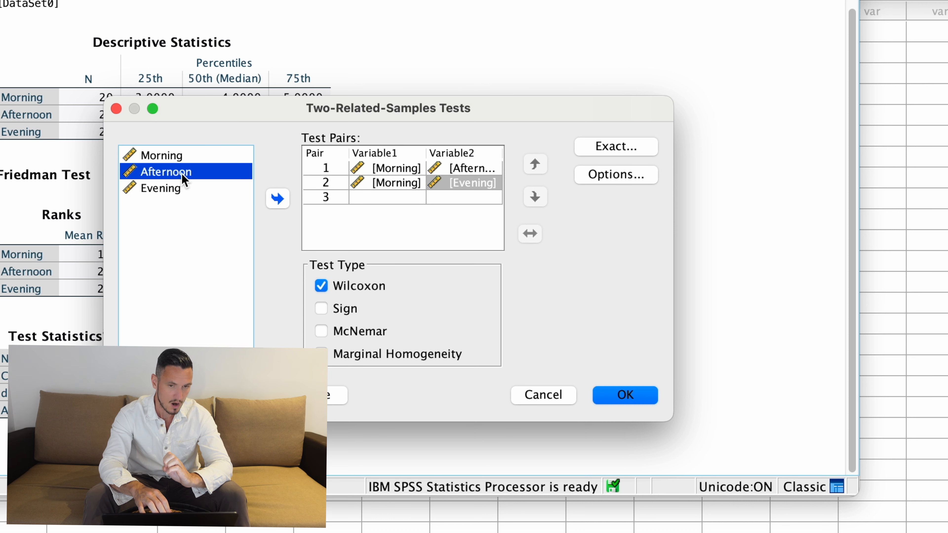
{"action": "left_click", "coordinate": [277, 199]}
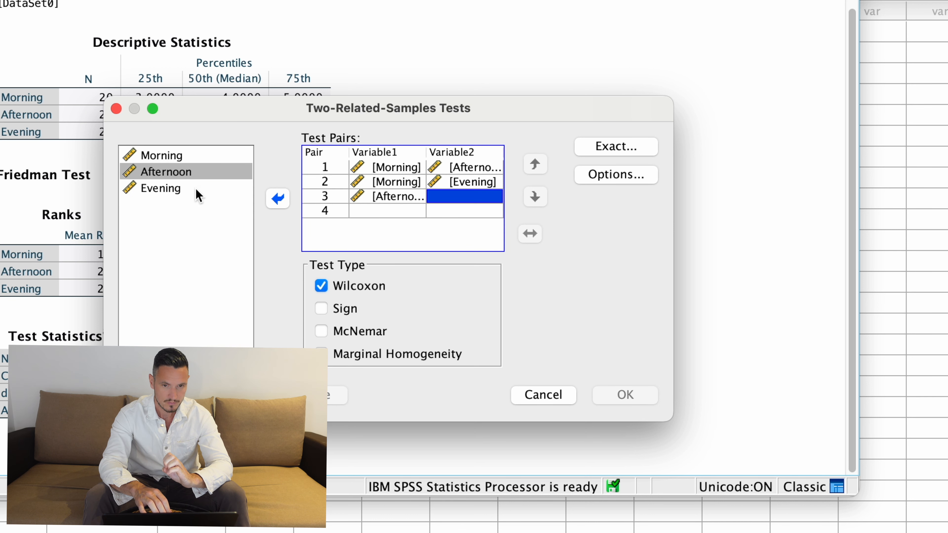
{"action": "left_click", "coordinate": [197, 194]}
{"action": "left_click", "coordinate": [277, 199]}
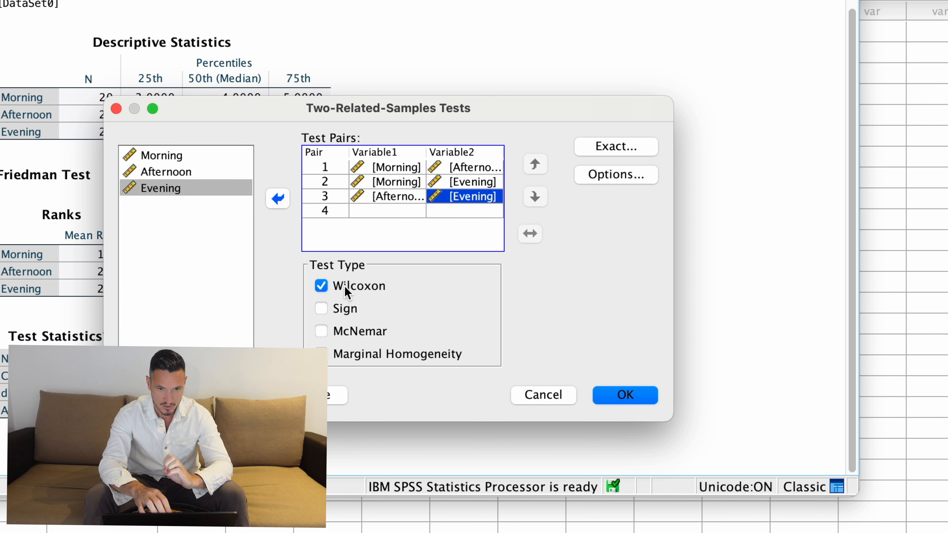
{"action": "left_click", "coordinate": [637, 402]}
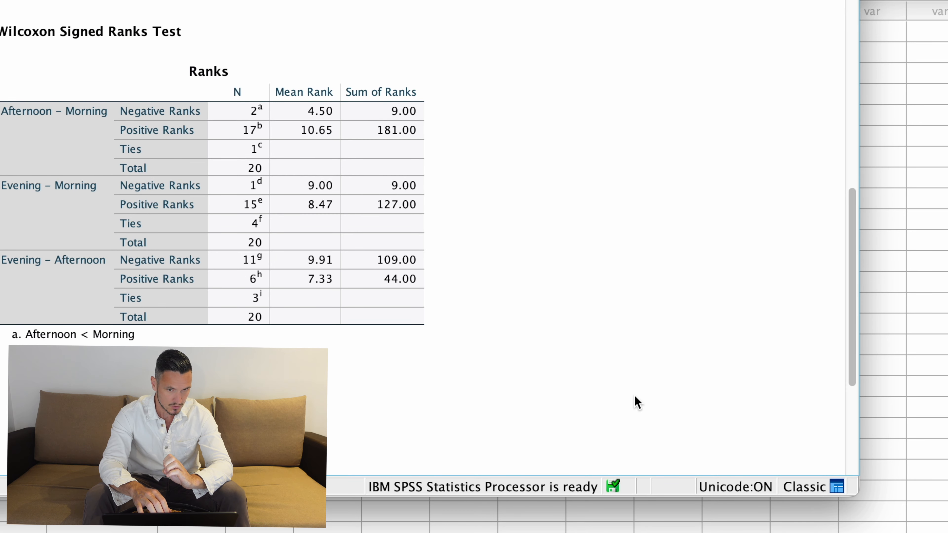
- Review the Wilcoxon output, then read the written report in the Word document Example results
{"action": "scroll", "coordinate": [635, 398], "scroll_direction": "down", "scroll_amount": 5}
{"action": "left_click", "coordinate": [359, 421]}
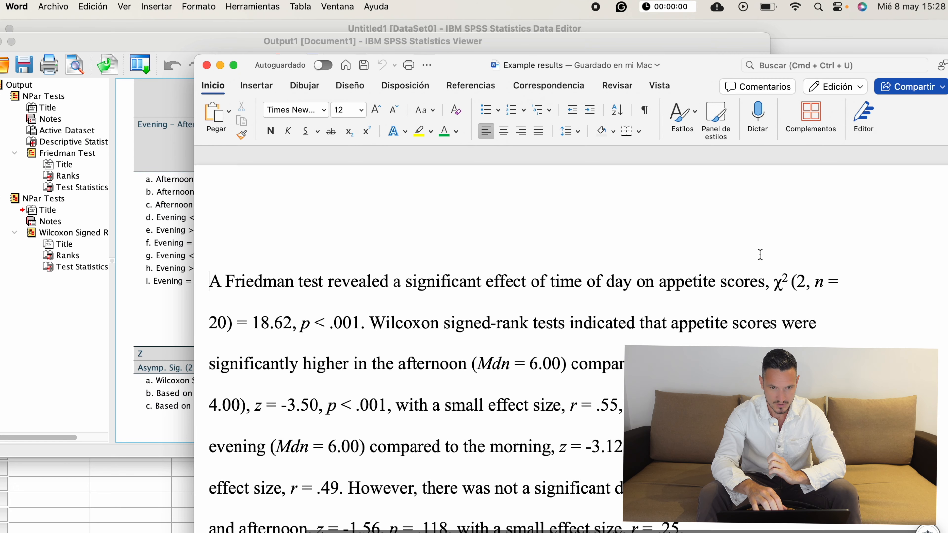
{"action": "scroll", "coordinate": [760, 255], "scroll_direction": "down", "scroll_amount": 4}
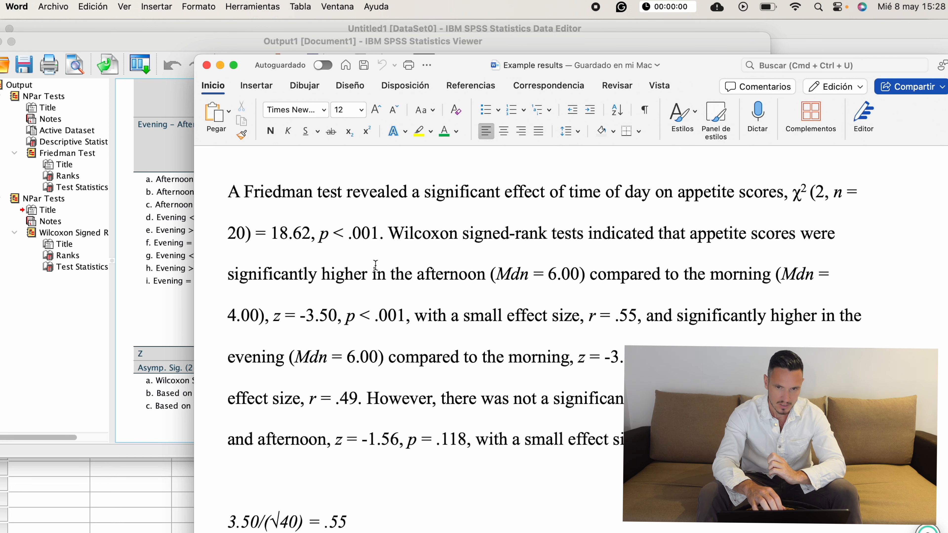
- Place the SPSS Friedman output beside the Word report and compare the reported chi-square result with the Test Statistics table
{"action": "left_click", "coordinate": [174, 343]}
{"action": "scroll", "coordinate": [174, 343], "scroll_direction": "up", "scroll_amount": 15}
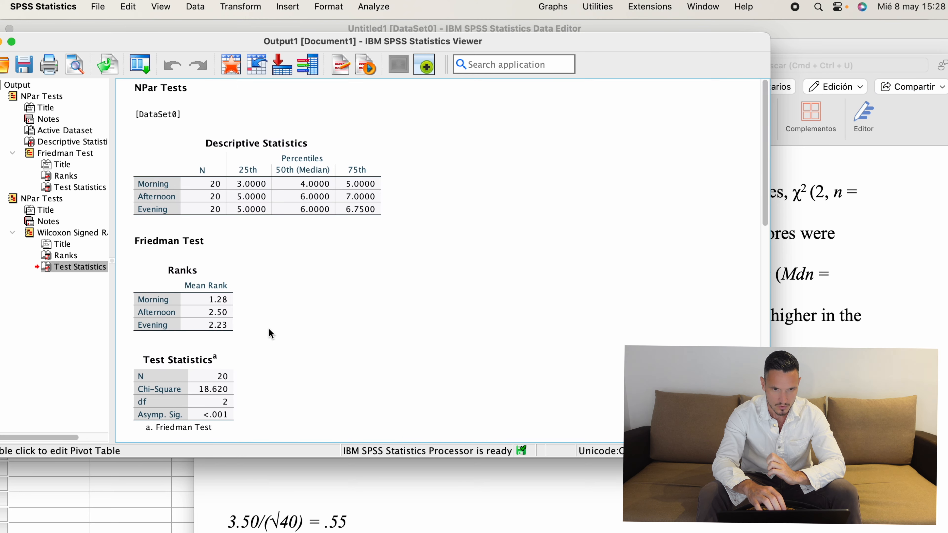
{"action": "left_click_drag", "start_coordinate": [614, 42], "coordinate": [543, 69]}
{"action": "left_click", "coordinate": [846, 315]}
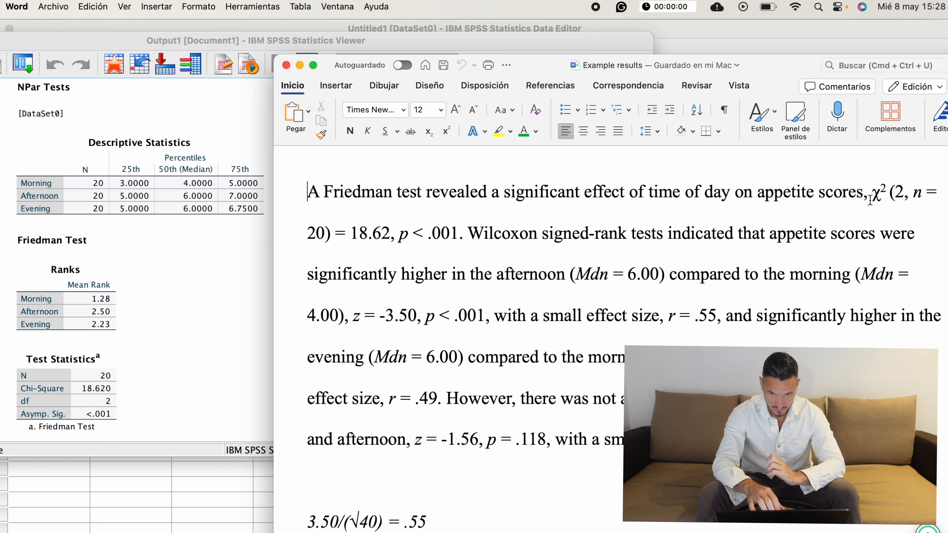
{"action": "left_click_drag", "start_coordinate": [873, 200], "coordinate": [388, 239]}
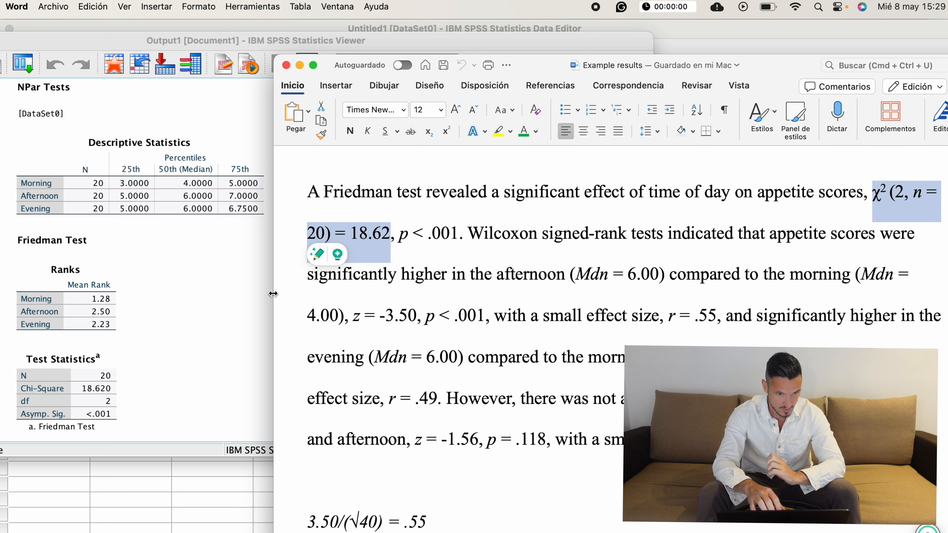
{"action": "left_click", "coordinate": [59, 409]}
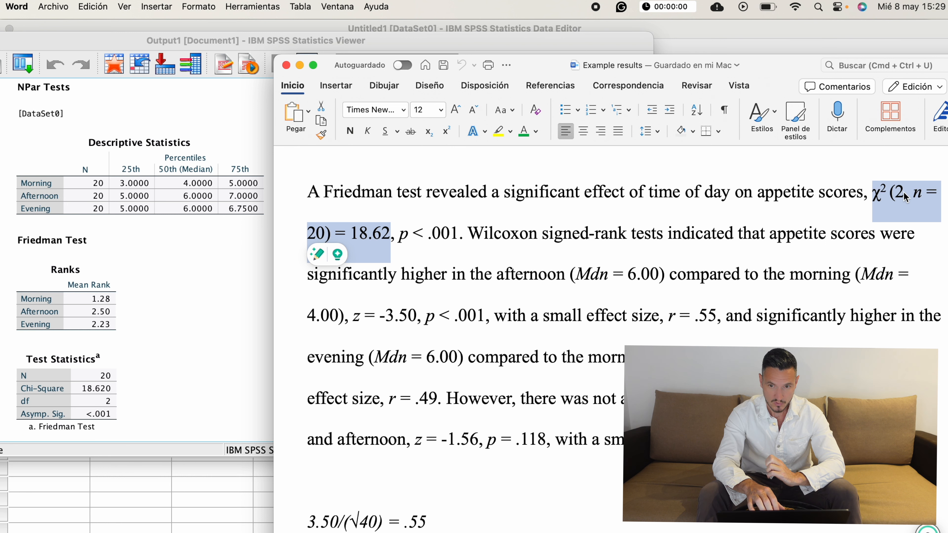
{"action": "left_click", "coordinate": [903, 202]}
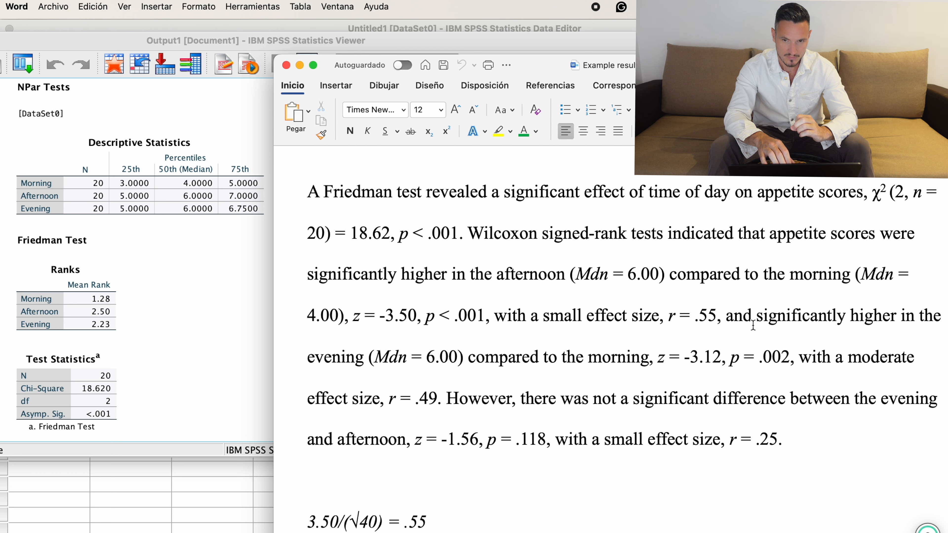
- Examine the report's statements comparing evening with morning and evening with afternoon
{"action": "left_click_drag", "start_coordinate": [753, 325], "coordinate": [631, 381]}
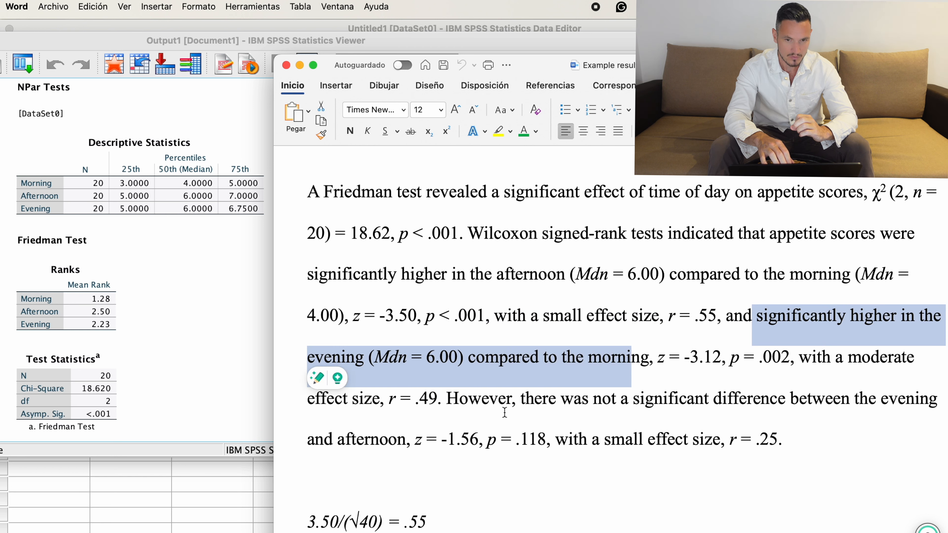
{"action": "left_click_drag", "start_coordinate": [520, 403], "coordinate": [887, 424]}
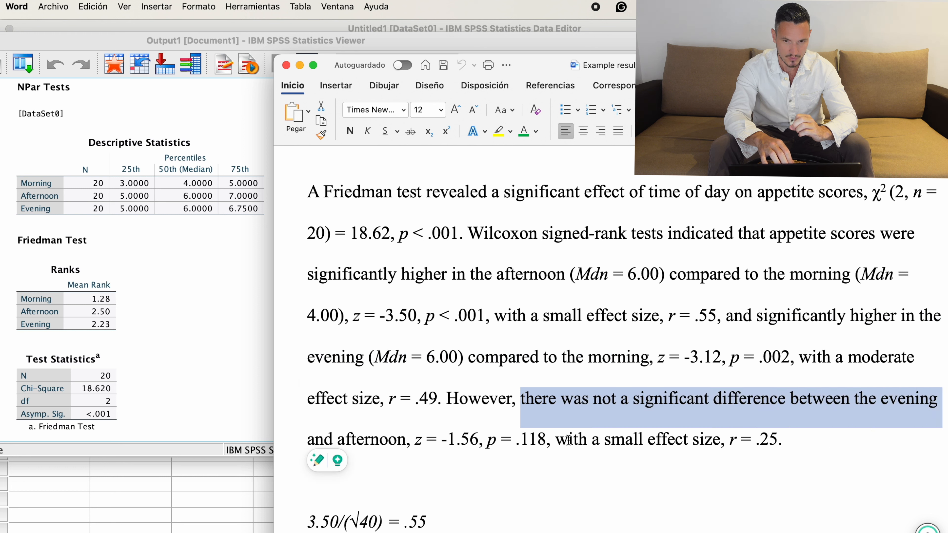
{"action": "left_click", "coordinate": [870, 455]}
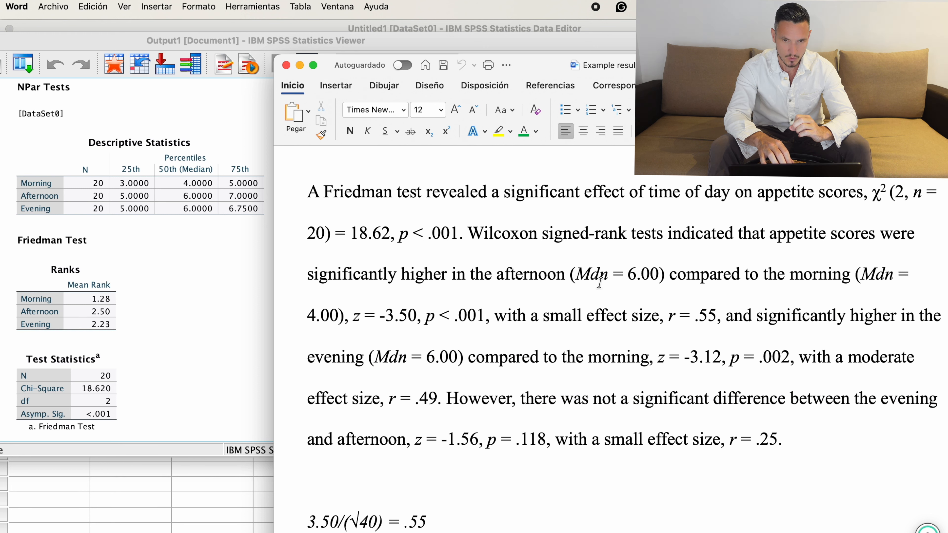
- Check the medians reported for afternoon, morning and evening against the Descriptive Statistics table in the SPSS output
{"action": "left_click_drag", "start_coordinate": [577, 276], "coordinate": [660, 278]}
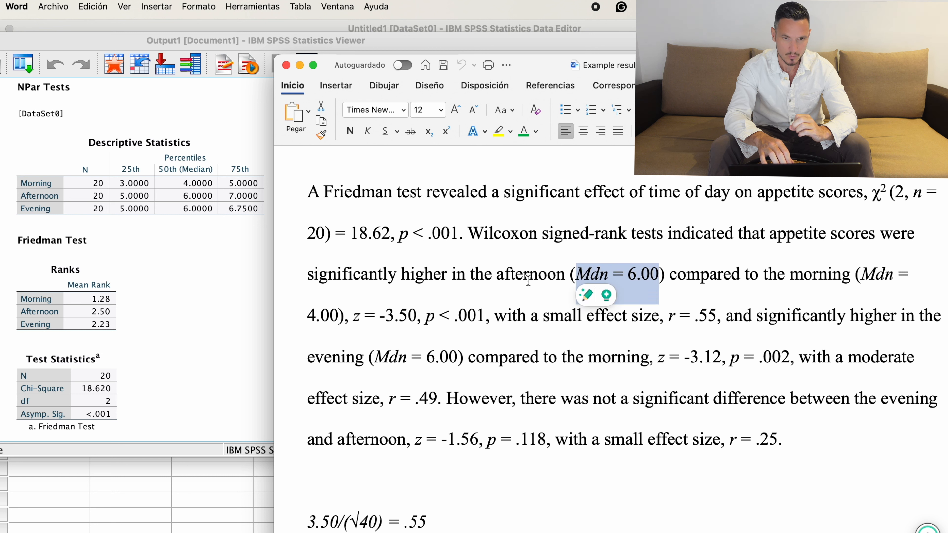
{"action": "double_click", "coordinate": [520, 279]}
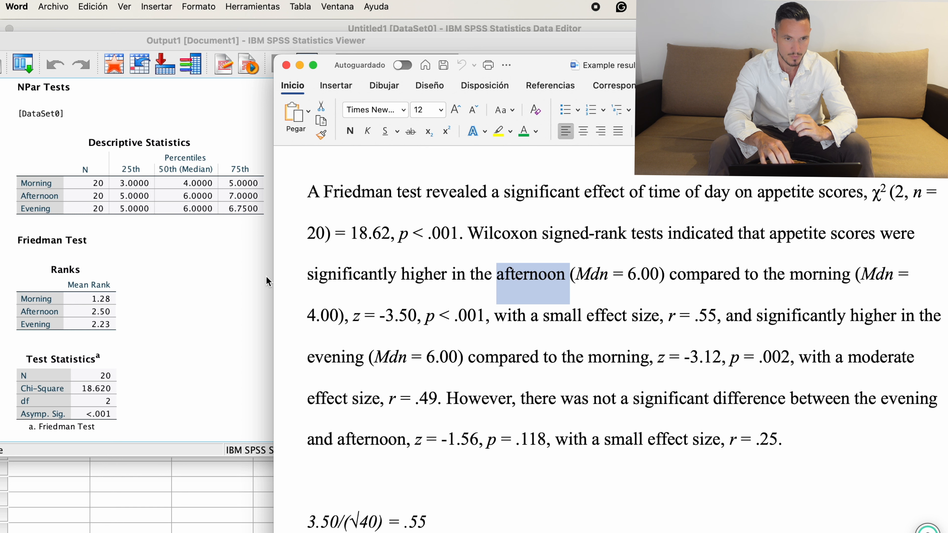
{"action": "left_click_drag", "start_coordinate": [578, 277], "coordinate": [659, 279]}
{"action": "left_click", "coordinate": [176, 254]}
{"action": "left_click", "coordinate": [115, 206]}
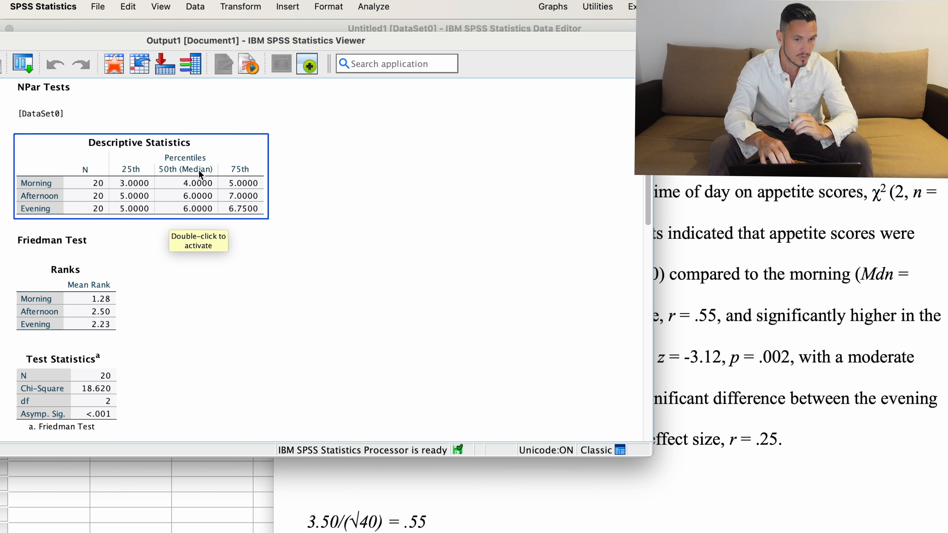
{"action": "left_click", "coordinate": [484, 194]}
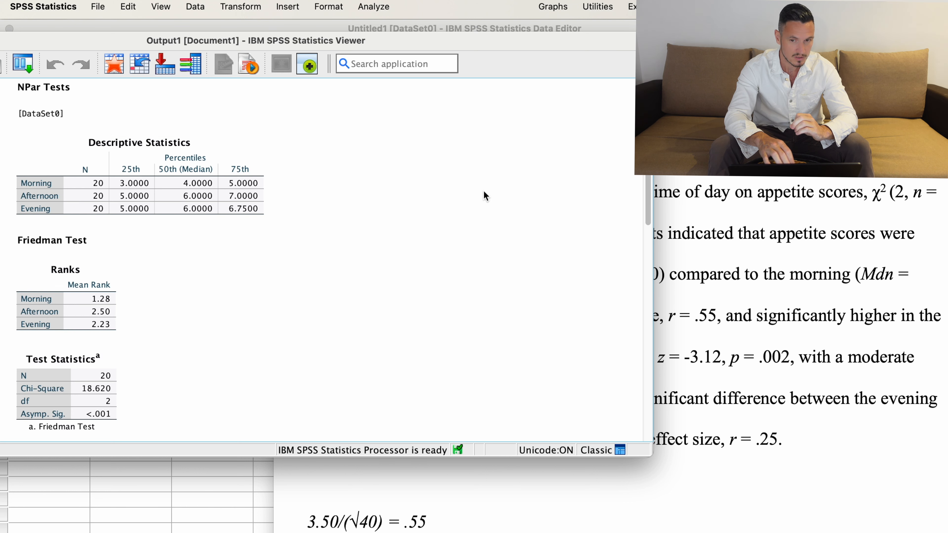
{"action": "left_click", "coordinate": [808, 297]}
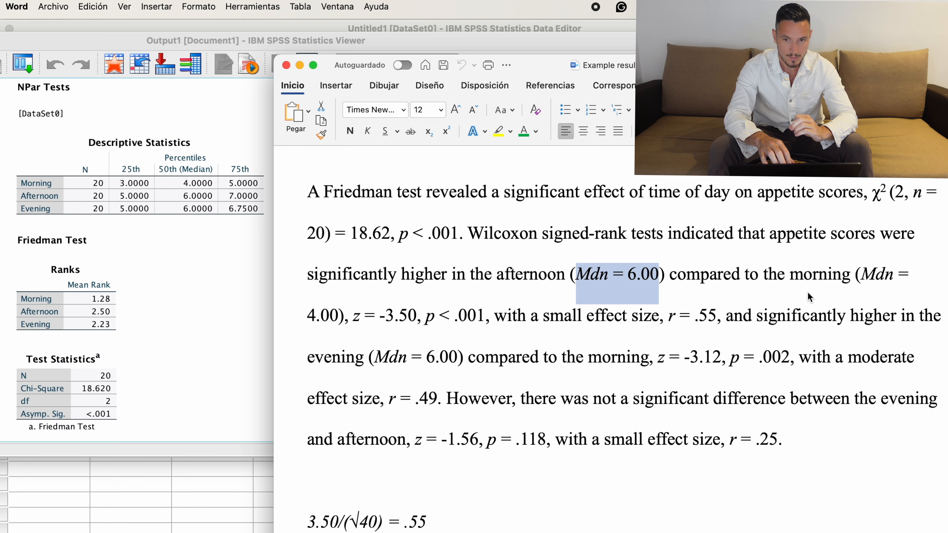
{"action": "left_click", "coordinate": [855, 278]}
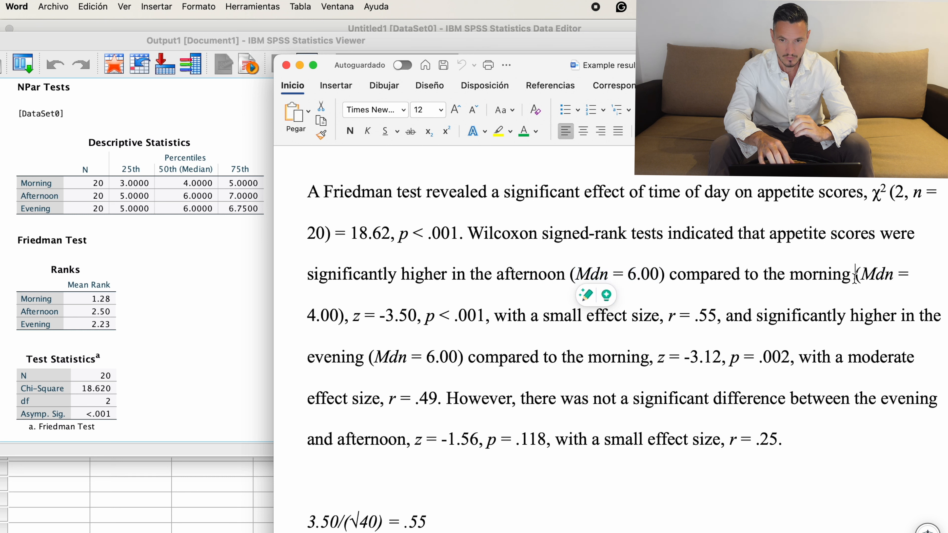
{"action": "left_click_drag", "start_coordinate": [855, 278], "coordinate": [341, 325]}
{"action": "left_click_drag", "start_coordinate": [370, 358], "coordinate": [452, 366]}
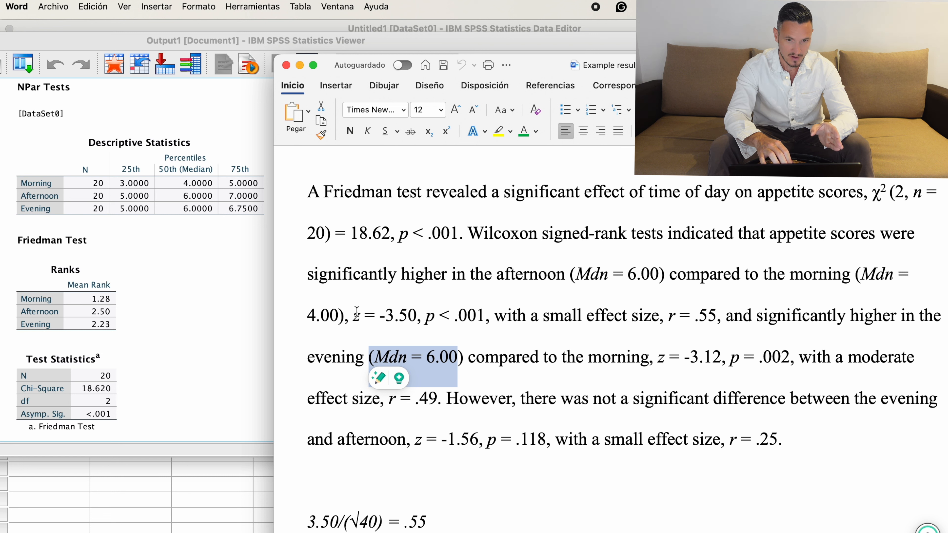
- Check the reported z and p values for afternoon versus morning against the Wilcoxon Test Statistics table in SPSS
{"action": "left_click_drag", "start_coordinate": [356, 313], "coordinate": [485, 317]}
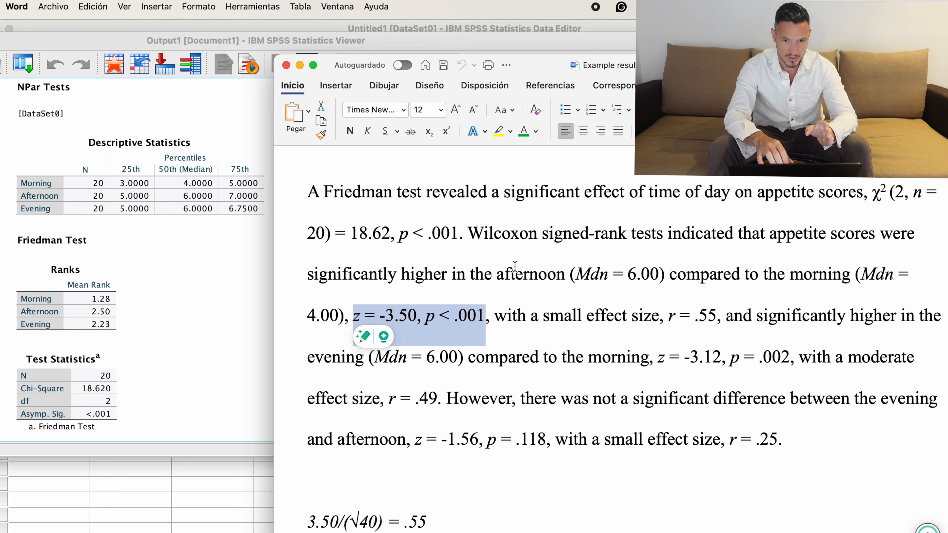
{"action": "left_click_drag", "start_coordinate": [500, 277], "coordinate": [791, 283]}
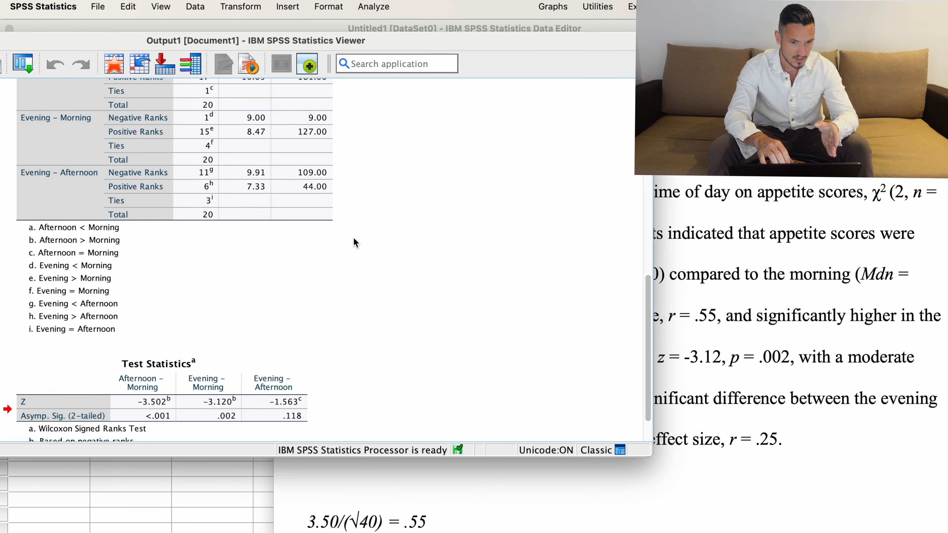
{"action": "scroll", "coordinate": [354, 242], "scroll_direction": "down", "scroll_amount": 3}
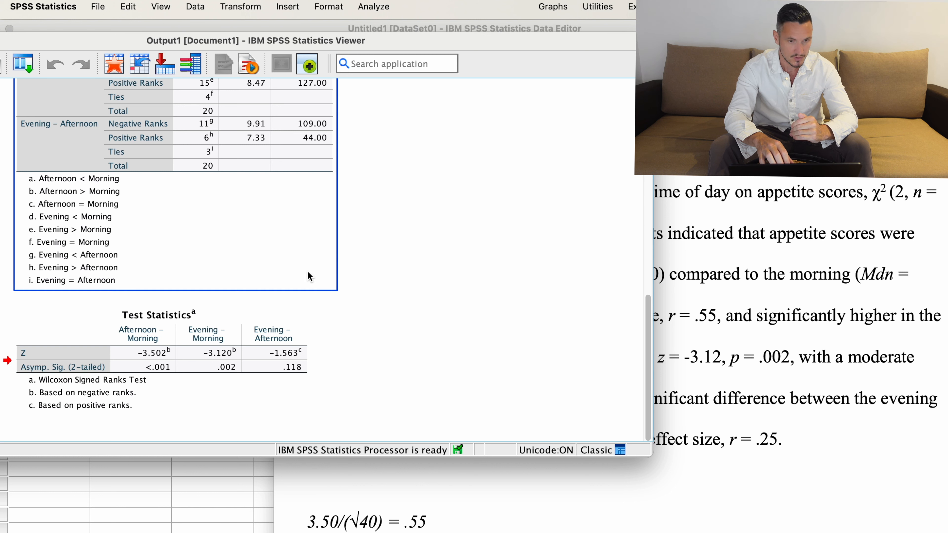
{"action": "left_click", "coordinate": [143, 342]}
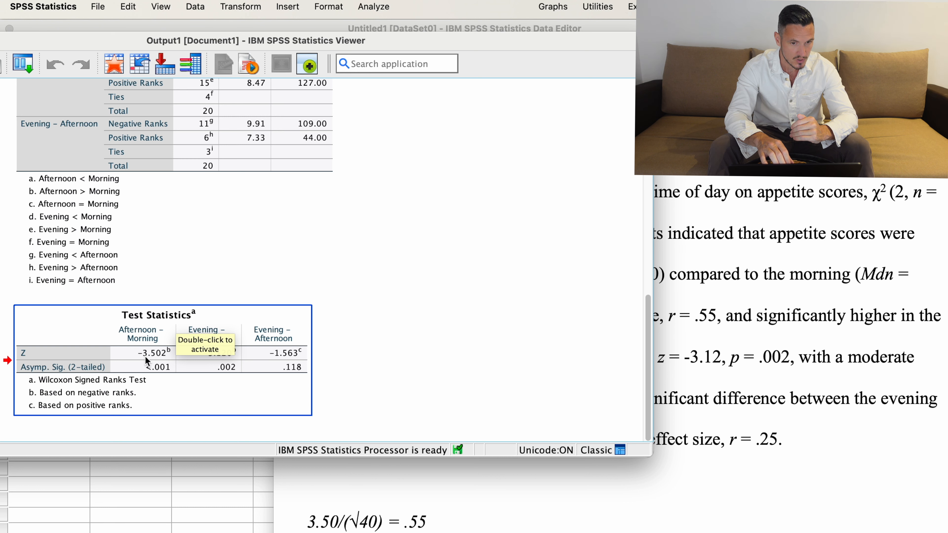
{"action": "left_click", "coordinate": [623, 356]}
{"action": "left_click", "coordinate": [795, 338]}
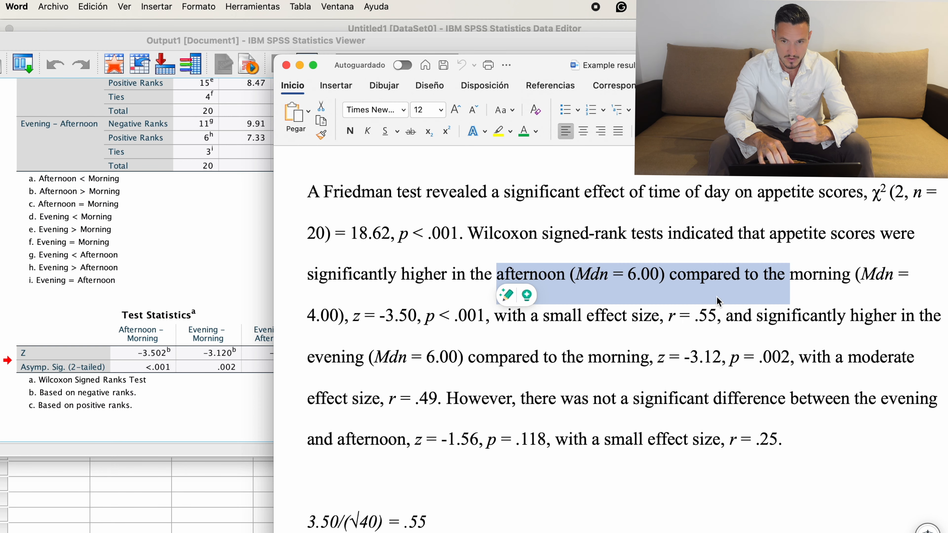
- Review the report's z and p values for all three pairwise comparisons, matching afternoon versus morning with the SPSS Wilcoxon Test Statistics table
{"action": "left_click_drag", "start_coordinate": [398, 318], "coordinate": [416, 318]}
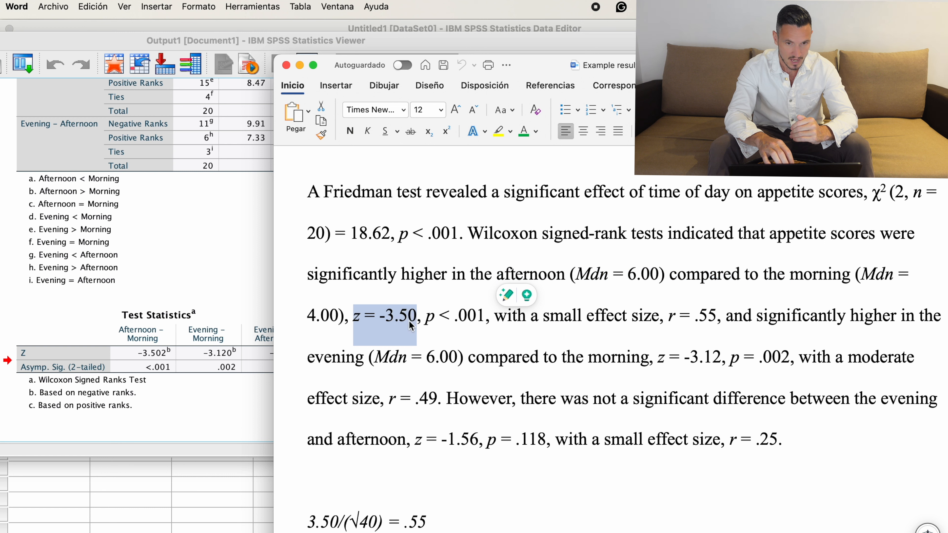
{"action": "left_click", "coordinate": [213, 379]}
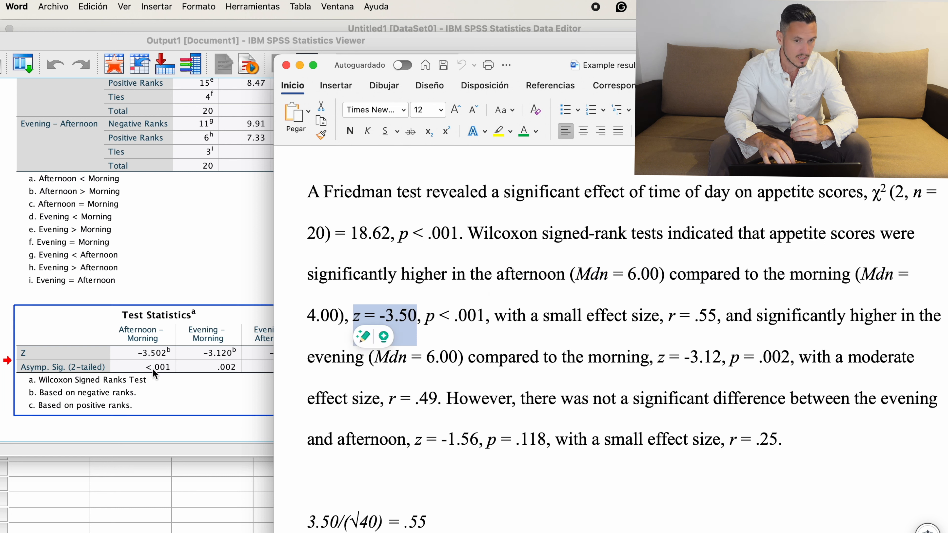
{"action": "left_click", "coordinate": [546, 399]}
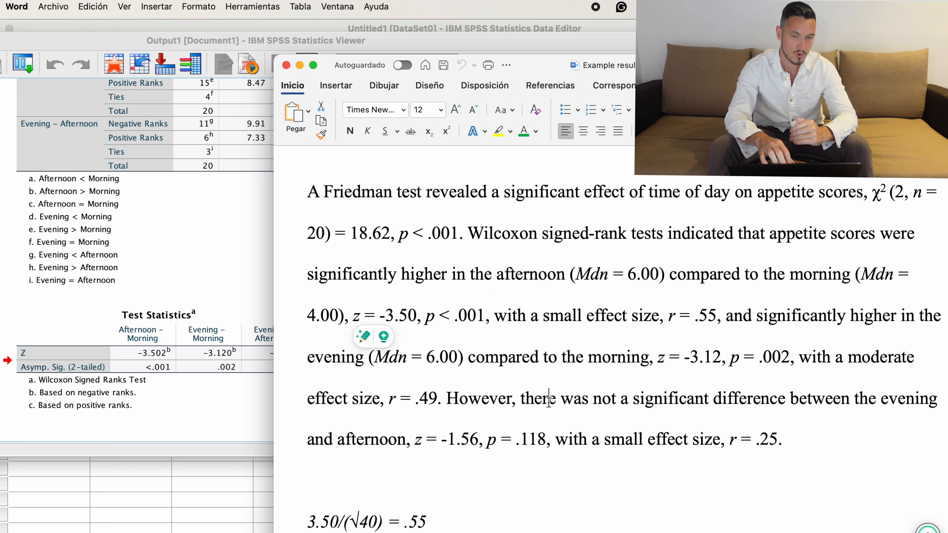
{"action": "left_click_drag", "start_coordinate": [429, 322], "coordinate": [484, 319]}
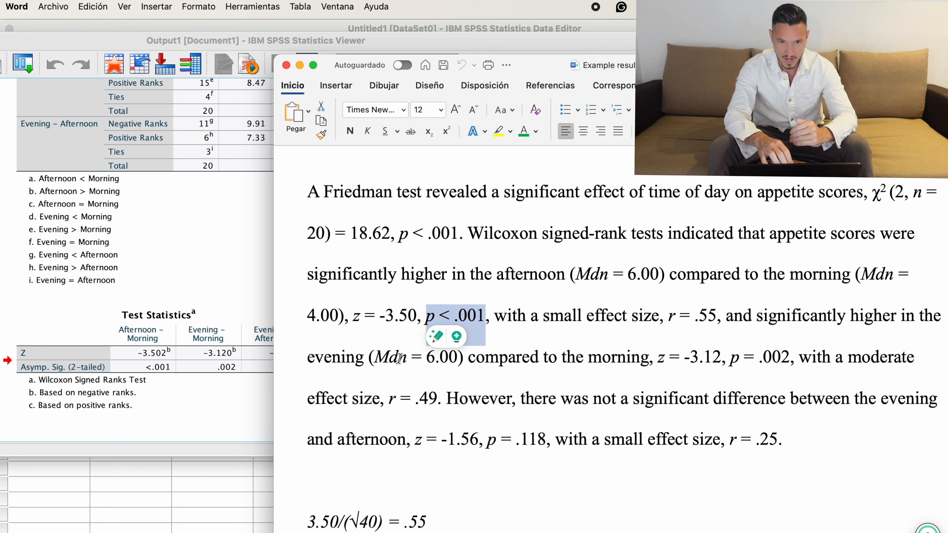
{"action": "left_click_drag", "start_coordinate": [311, 358], "coordinate": [783, 378]}
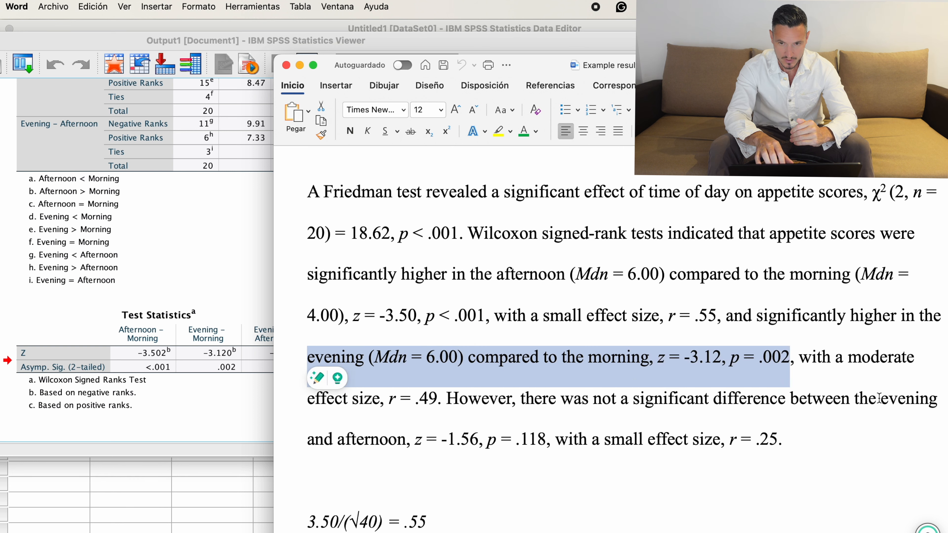
{"action": "left_click_drag", "start_coordinate": [881, 399], "coordinate": [546, 456]}
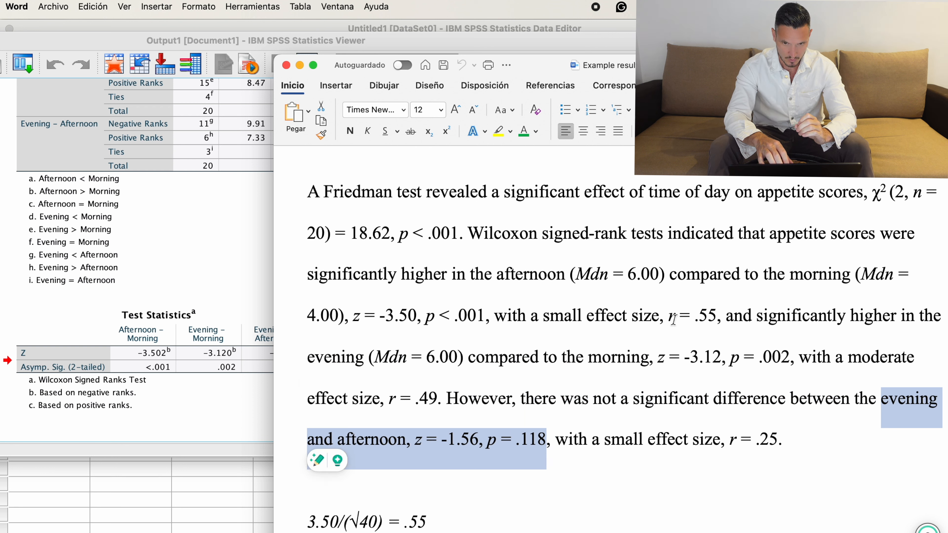
- Examine the effect size r reported for afternoon versus morning and find the effect size calculations below the report paragraph
{"action": "left_click_drag", "start_coordinate": [668, 318], "coordinate": [717, 326]}
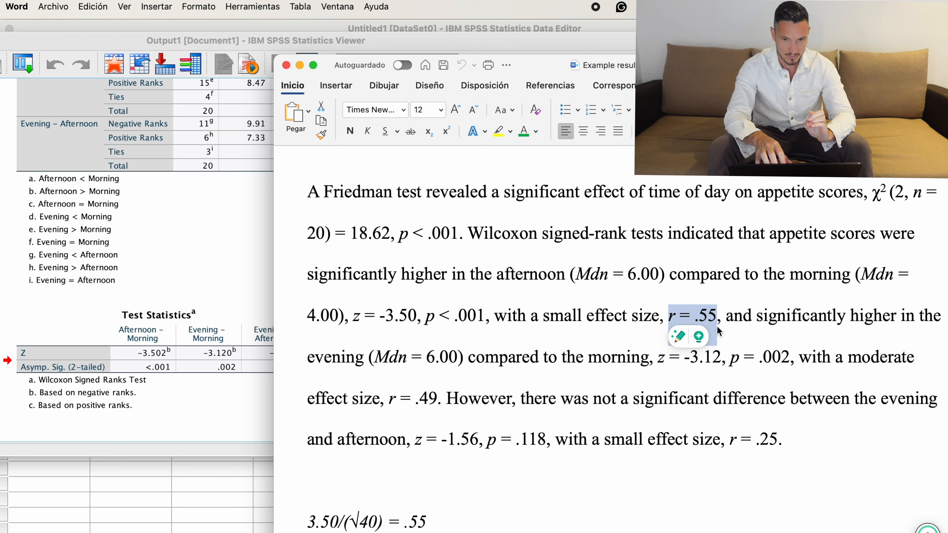
{"action": "left_click", "coordinate": [717, 326]}
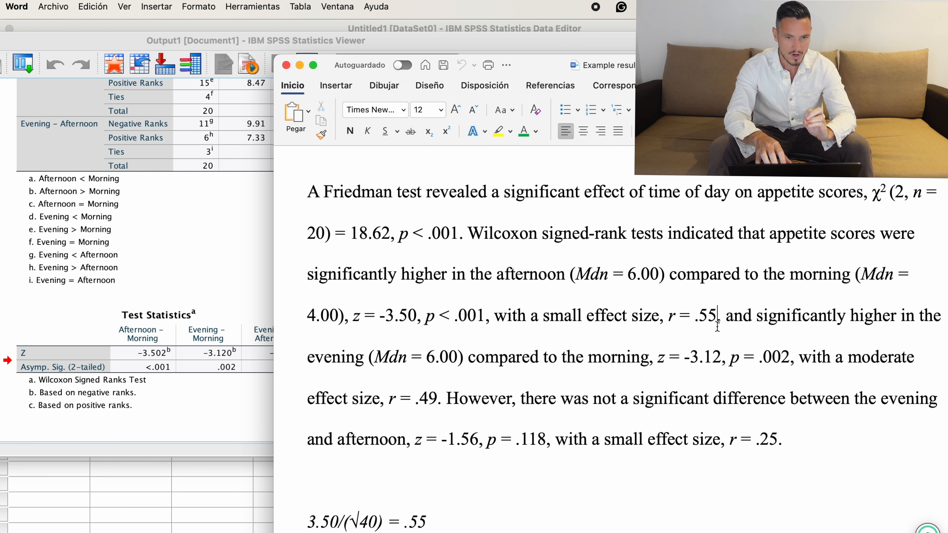
{"action": "type", "text": ","}
{"action": "left_click", "coordinate": [161, 367]}
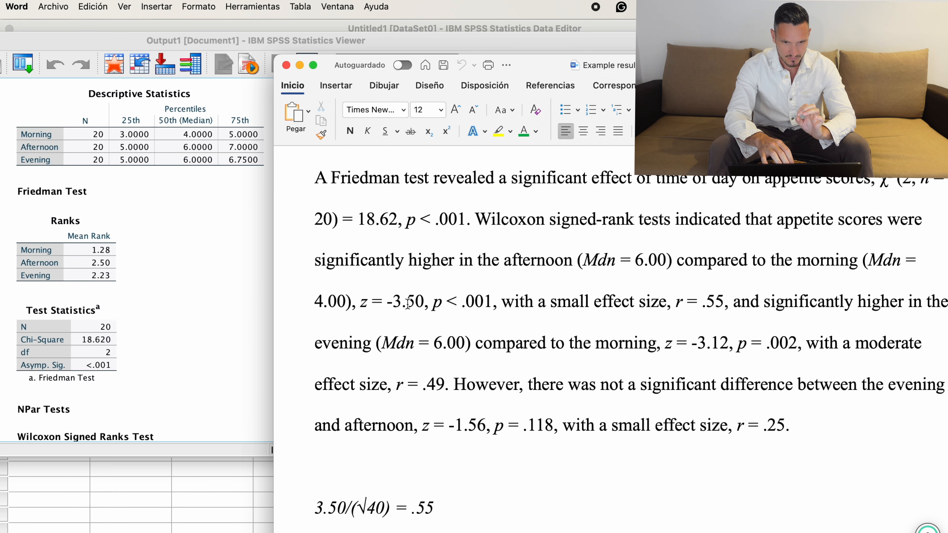
{"action": "scroll", "coordinate": [401, 325], "scroll_direction": "down", "scroll_amount": 2}
{"action": "scroll", "coordinate": [403, 343], "scroll_direction": "down", "scroll_amount": 3}
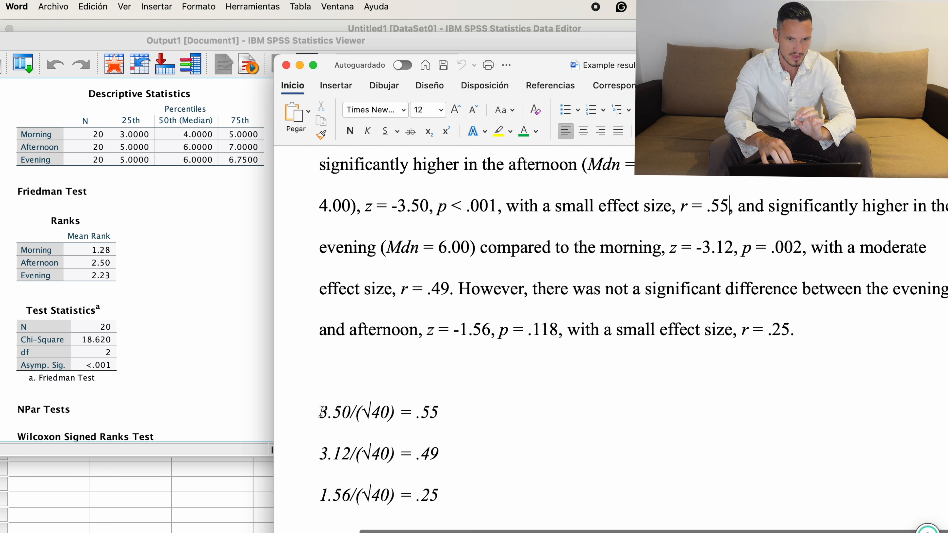
- Calculate 3.50/(√40) with a Google search in Chrome, and return to the Word report
{"action": "left_click_drag", "start_coordinate": [320, 412], "coordinate": [390, 415]}
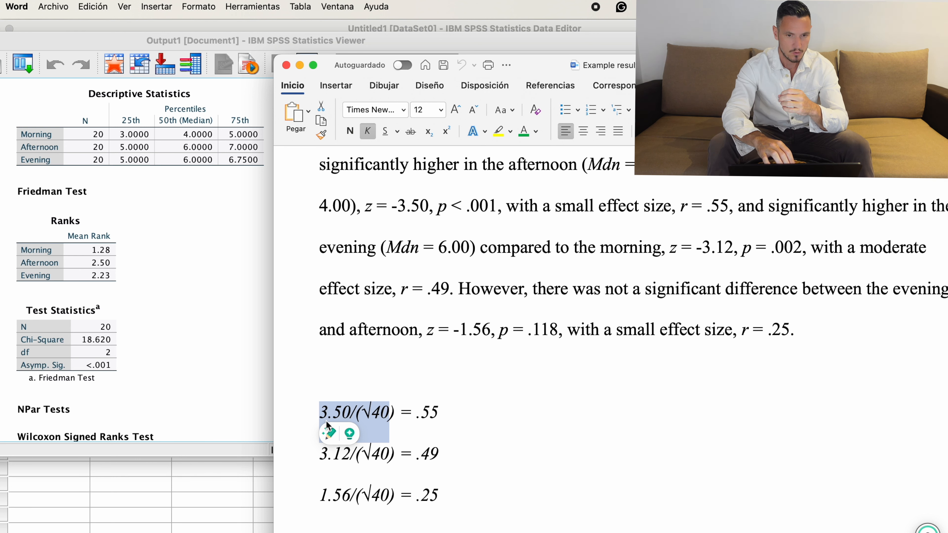
{"action": "left_click", "coordinate": [320, 416]}
{"action": "left_click_drag", "start_coordinate": [320, 415], "coordinate": [394, 418]}
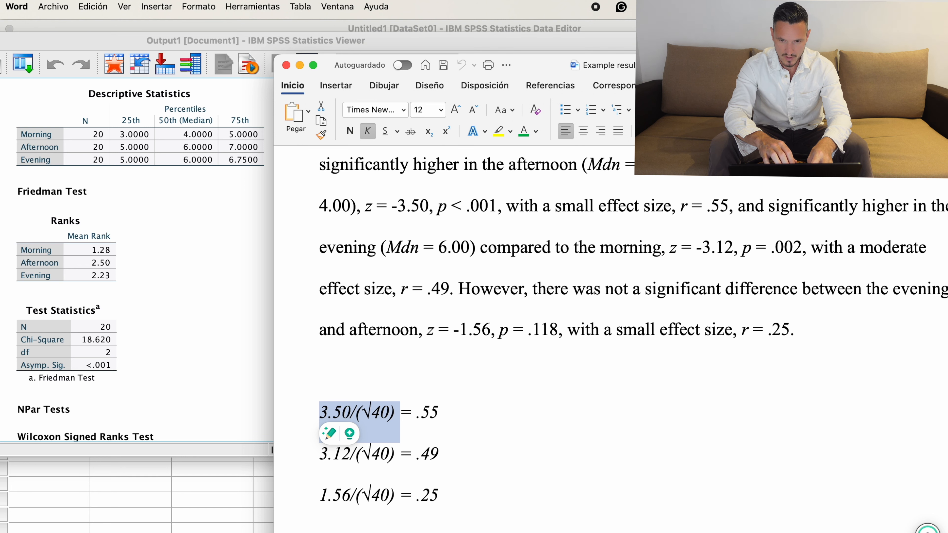
{"action": "key", "text": "super+Tab"}
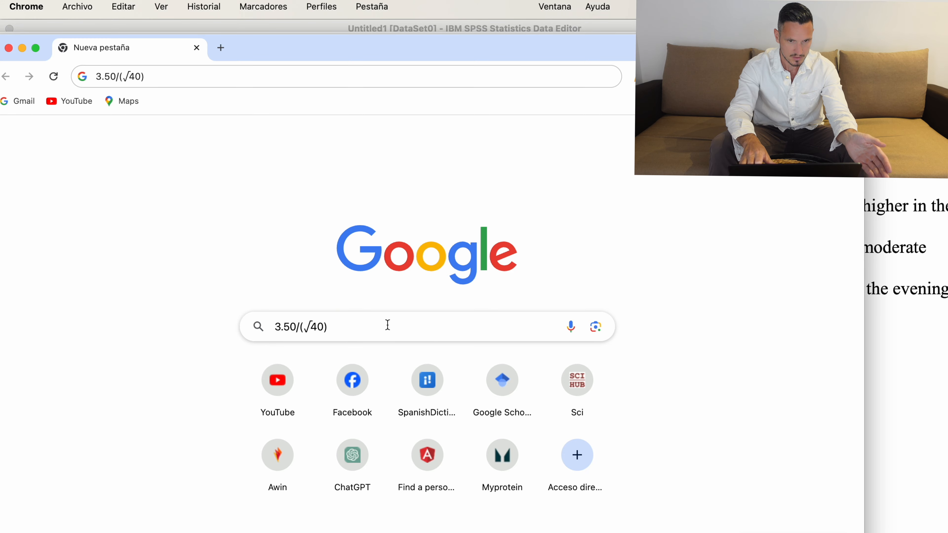
{"action": "key", "text": "Return"}
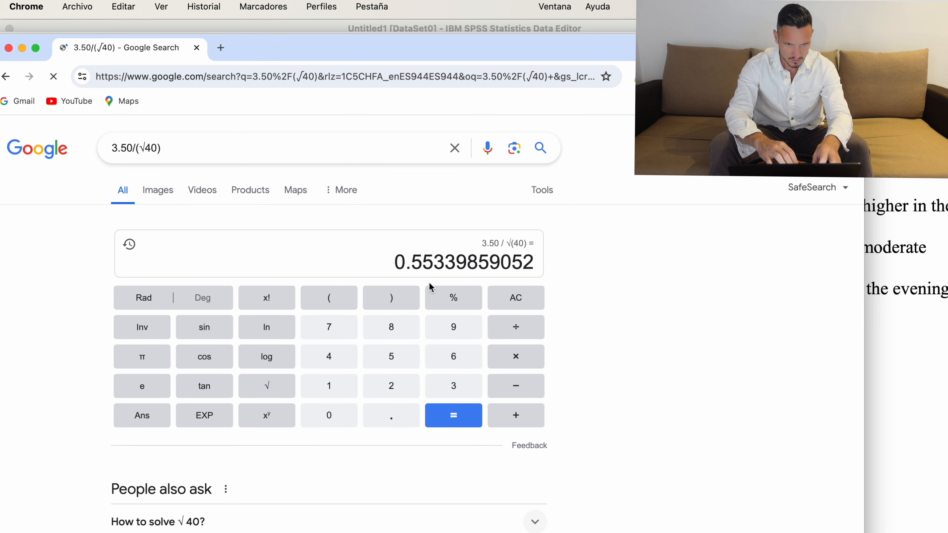
{"action": "key", "text": "ctrl+Up"}
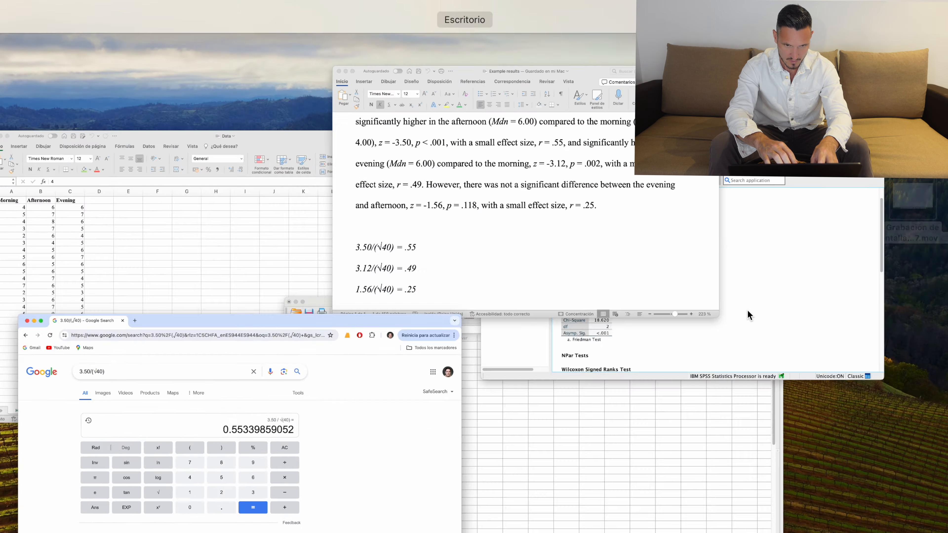
{"action": "left_click", "coordinate": [503, 229]}
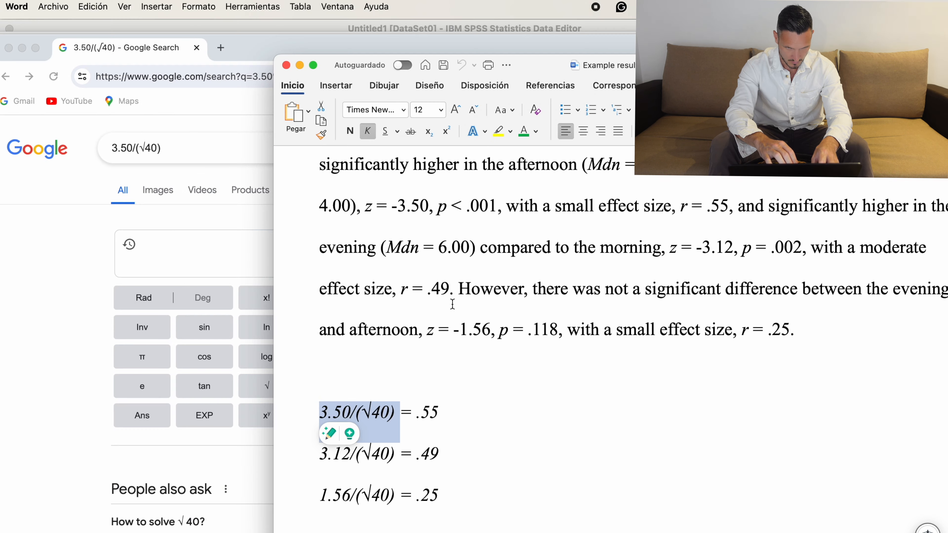
- Check the r values reported for the three comparisons against the effect size calculations listed below the paragraph
{"action": "scroll", "coordinate": [452, 305], "scroll_direction": "up", "scroll_amount": 5}
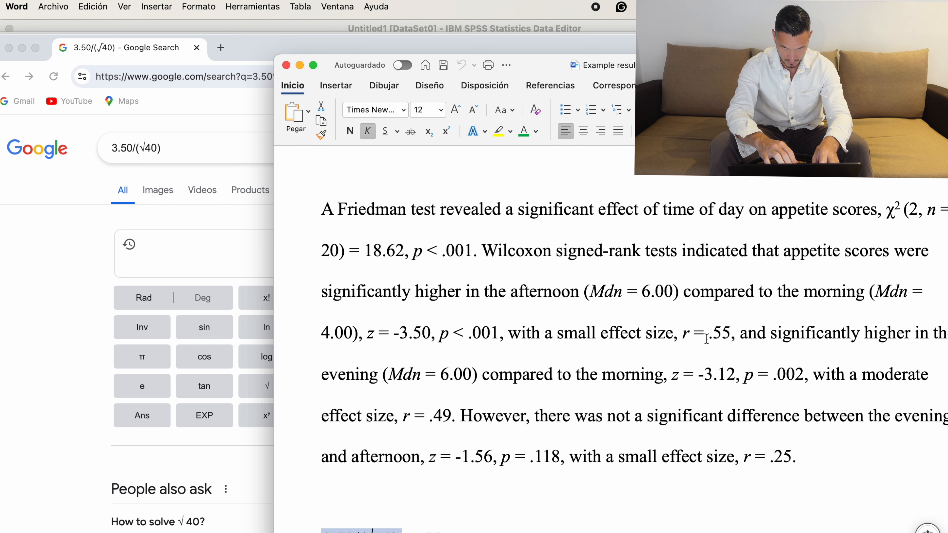
{"action": "scroll", "coordinate": [709, 339], "scroll_direction": "down", "scroll_amount": 3}
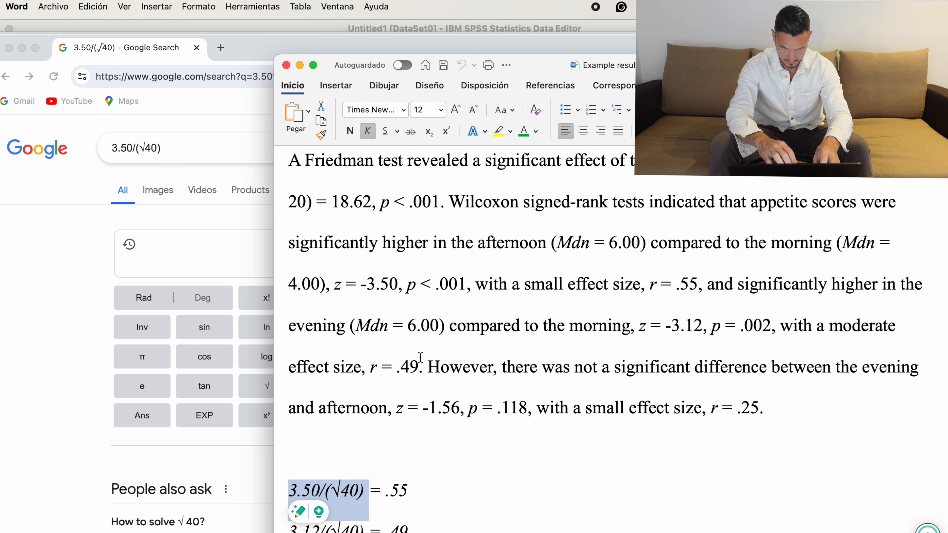
{"action": "left_click_drag", "start_coordinate": [371, 366], "coordinate": [418, 366]}
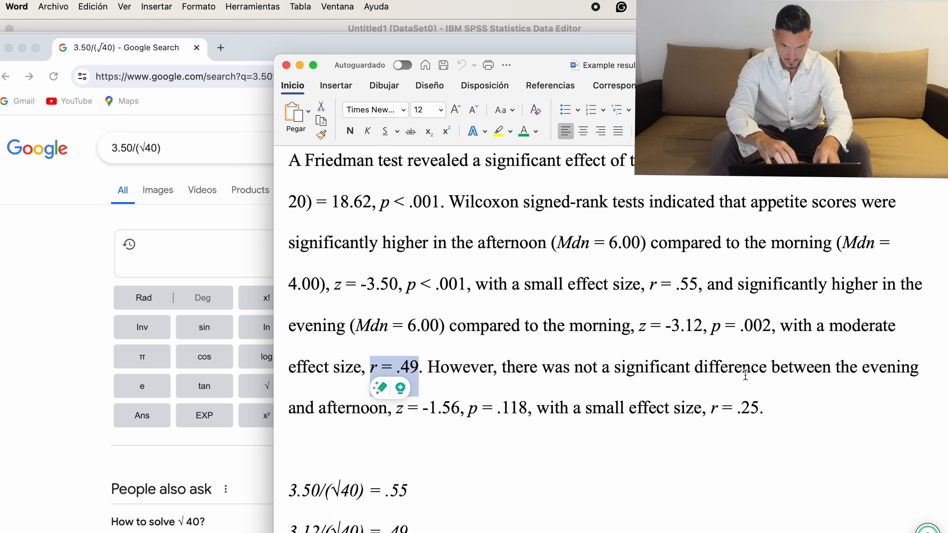
{"action": "left_click_drag", "start_coordinate": [709, 412], "coordinate": [759, 411]}
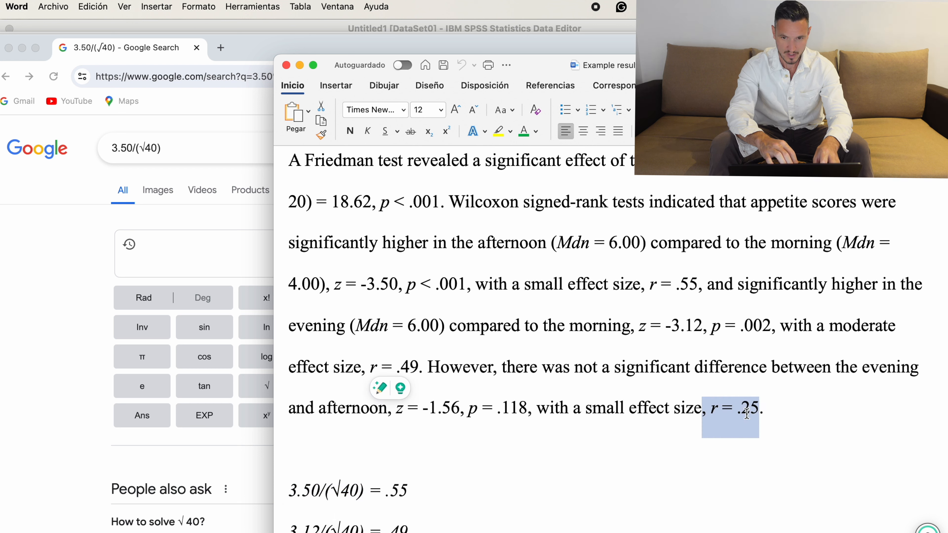
{"action": "scroll", "coordinate": [797, 418], "scroll_direction": "down", "scroll_amount": 2}
{"action": "scroll", "coordinate": [797, 417], "scroll_direction": "down", "scroll_amount": 1}
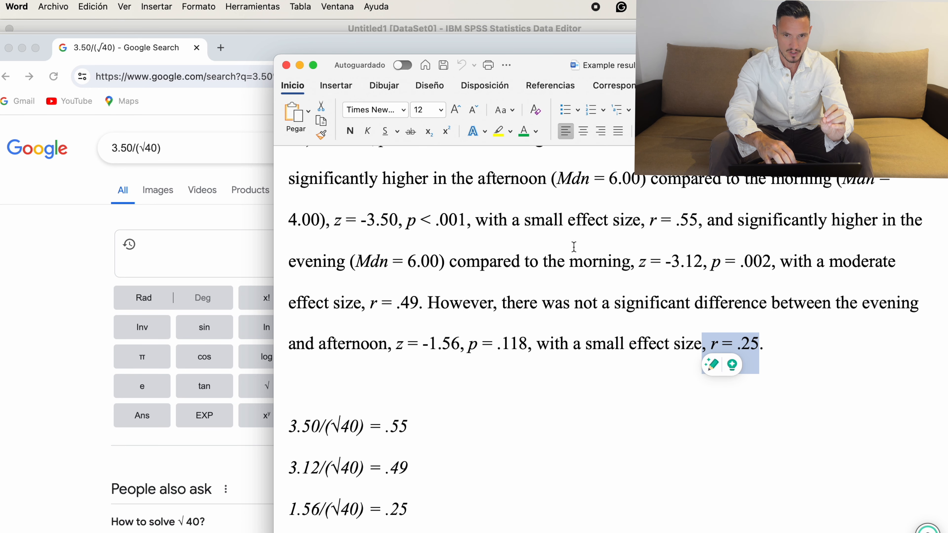
- Compare the report's small and moderate effect size descriptions and r values with the Cohen (1988) thresholds at the document's end
{"action": "left_click_drag", "start_coordinate": [526, 224], "coordinate": [626, 226]}
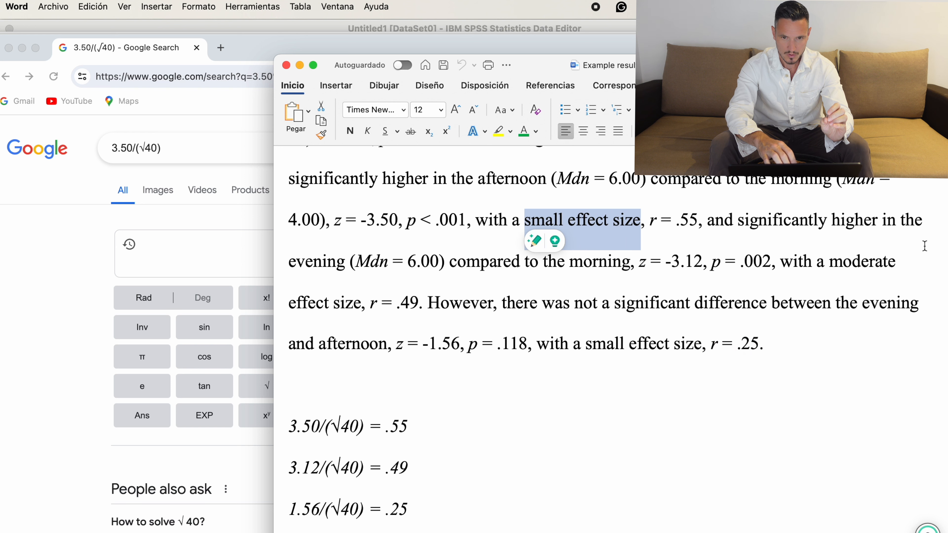
{"action": "left_click_drag", "start_coordinate": [830, 261], "coordinate": [876, 284]}
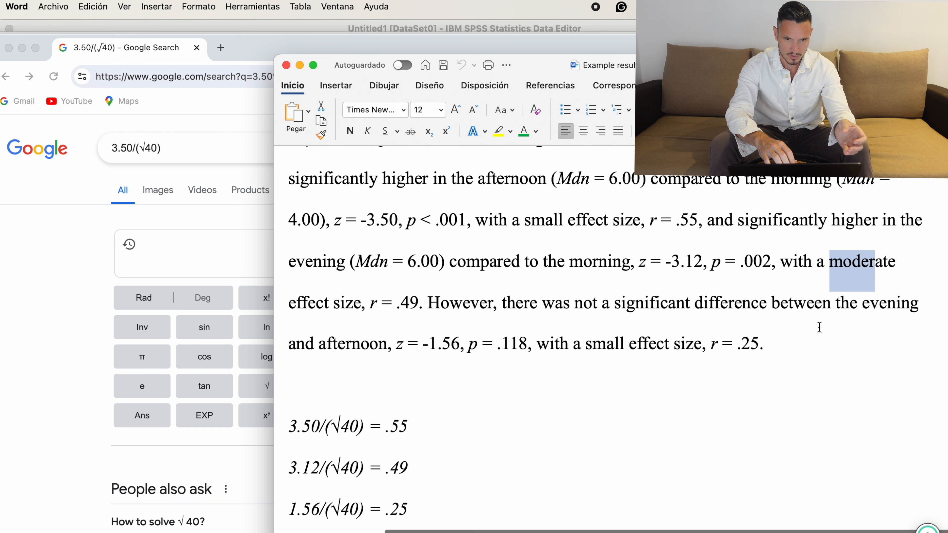
{"action": "scroll", "coordinate": [818, 328], "scroll_direction": "down", "scroll_amount": 5}
{"action": "scroll", "coordinate": [818, 327], "scroll_direction": "down", "scroll_amount": 10}
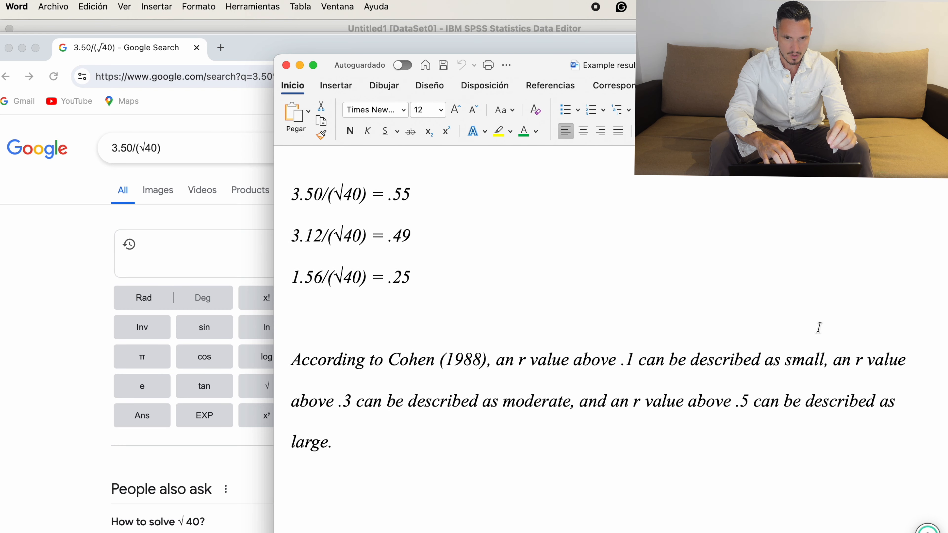
{"action": "scroll", "coordinate": [819, 327], "scroll_direction": "down", "scroll_amount": 1}
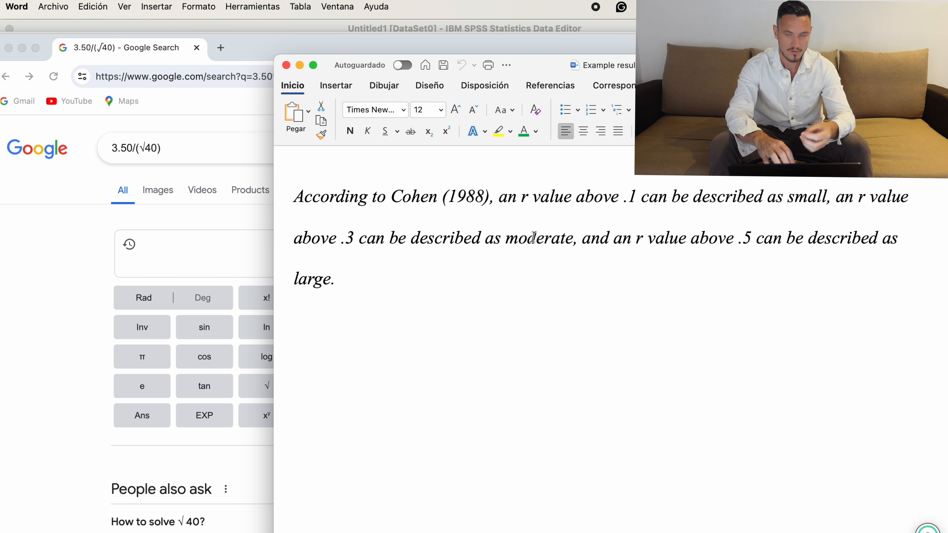
{"action": "scroll", "coordinate": [757, 249], "scroll_direction": "up", "scroll_amount": 10}
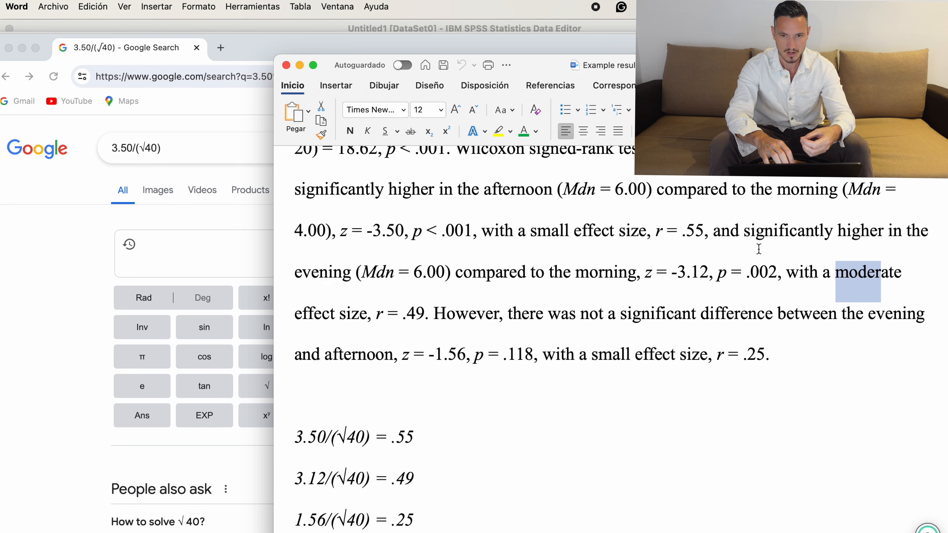
{"action": "scroll", "coordinate": [758, 249], "scroll_direction": "up", "scroll_amount": 2}
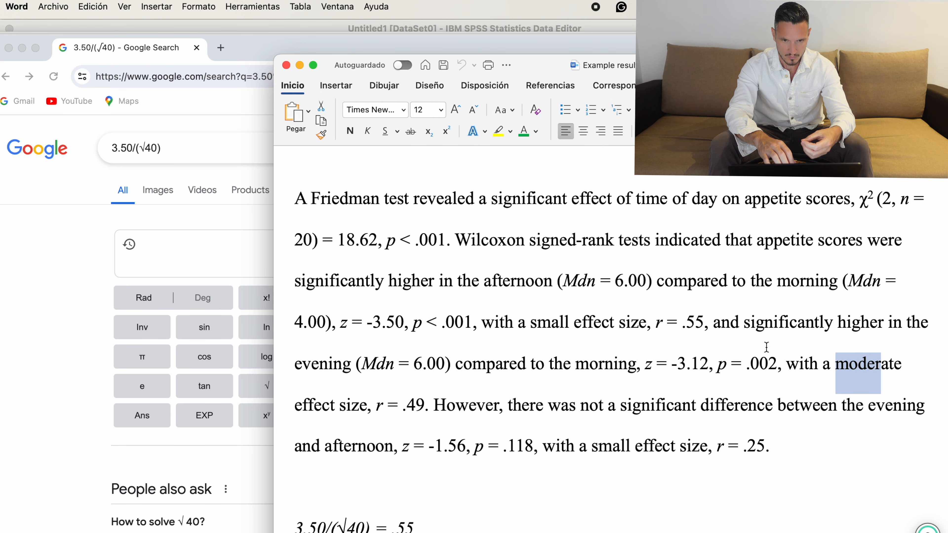
{"action": "scroll", "coordinate": [766, 348], "scroll_direction": "down", "scroll_amount": 3}
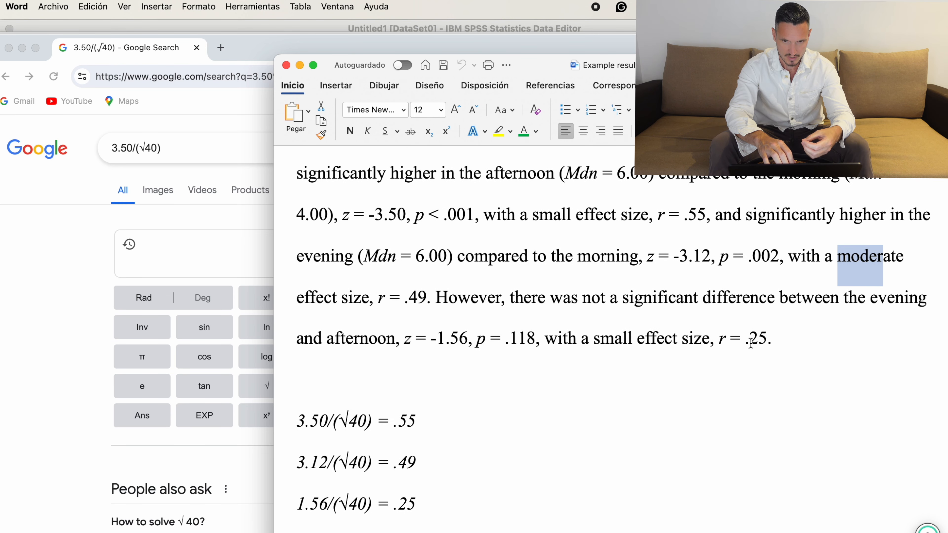
{"action": "scroll", "coordinate": [751, 343], "scroll_direction": "down", "scroll_amount": 5}
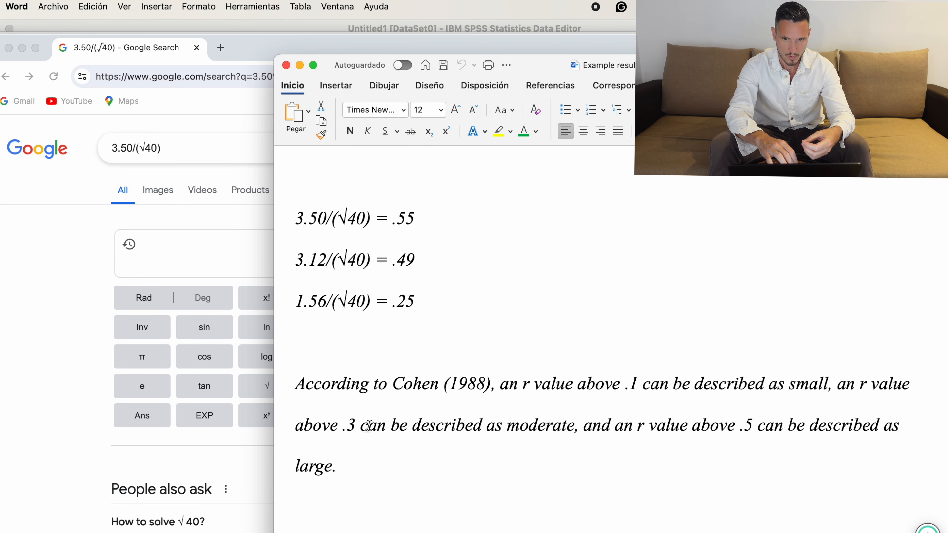
{"action": "scroll", "coordinate": [764, 380], "scroll_direction": "up", "scroll_amount": 5}
{"action": "scroll", "coordinate": [765, 379], "scroll_direction": "up", "scroll_amount": 2}
{"action": "left_click", "coordinate": [785, 398]}
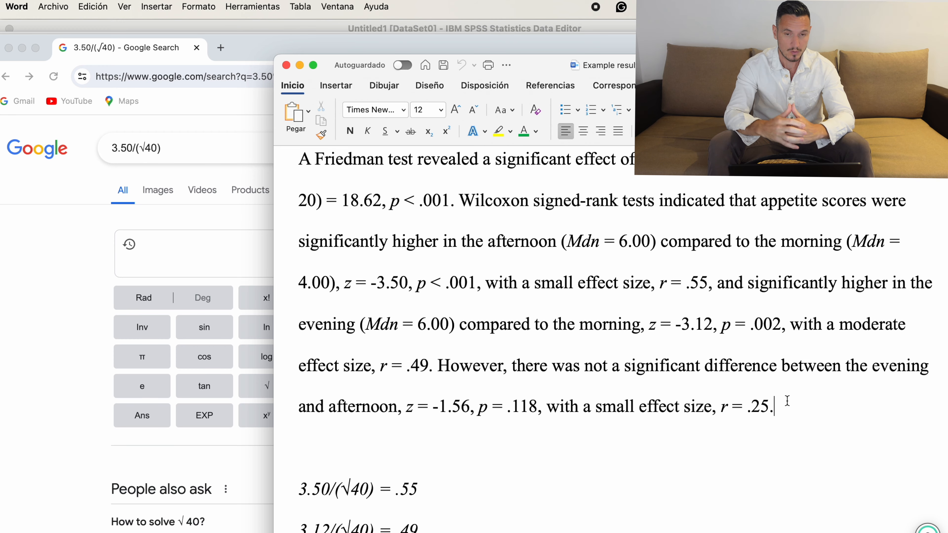
- Switch to the SPSS Data Editor and open the Chart Builder, accepting the notice about measurement levels
{"action": "key", "text": "ctrl+Up"}
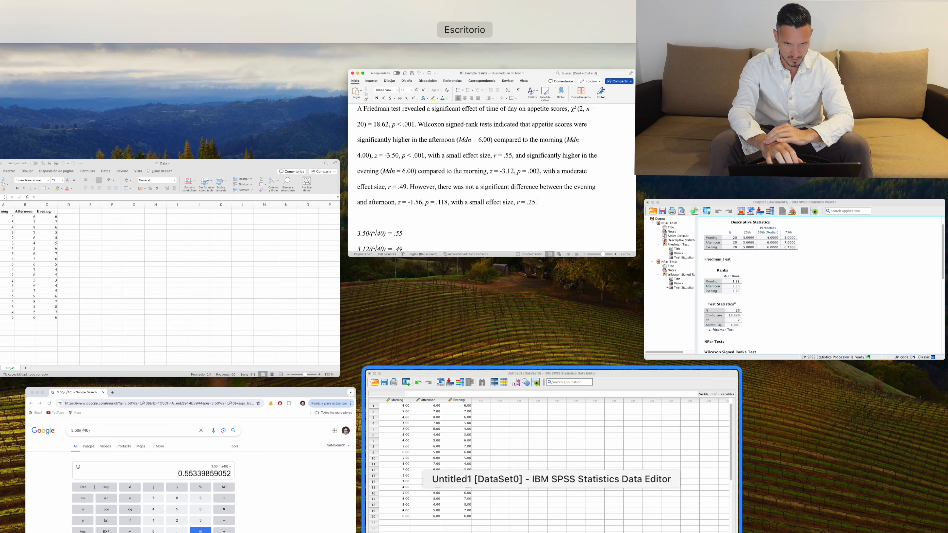
{"action": "left_click", "coordinate": [445, 387]}
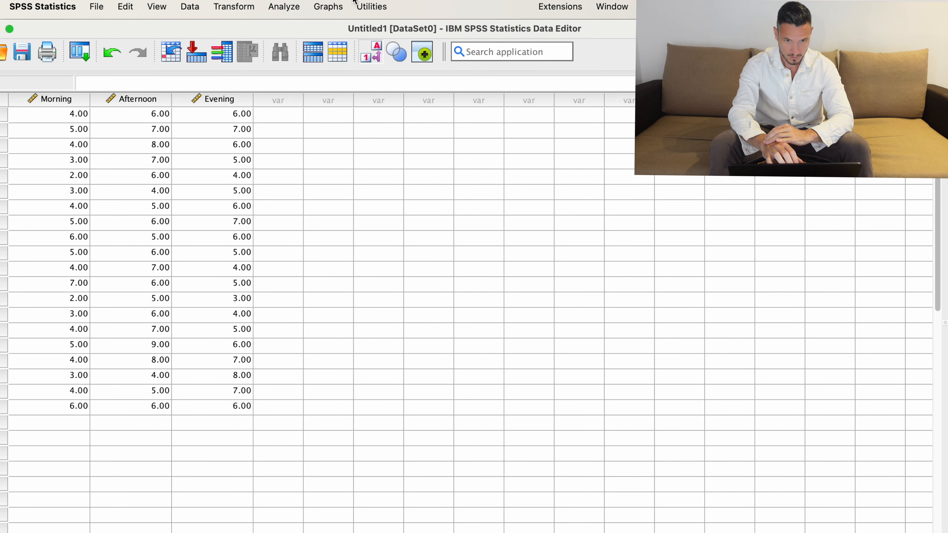
{"action": "left_click", "coordinate": [337, 4]}
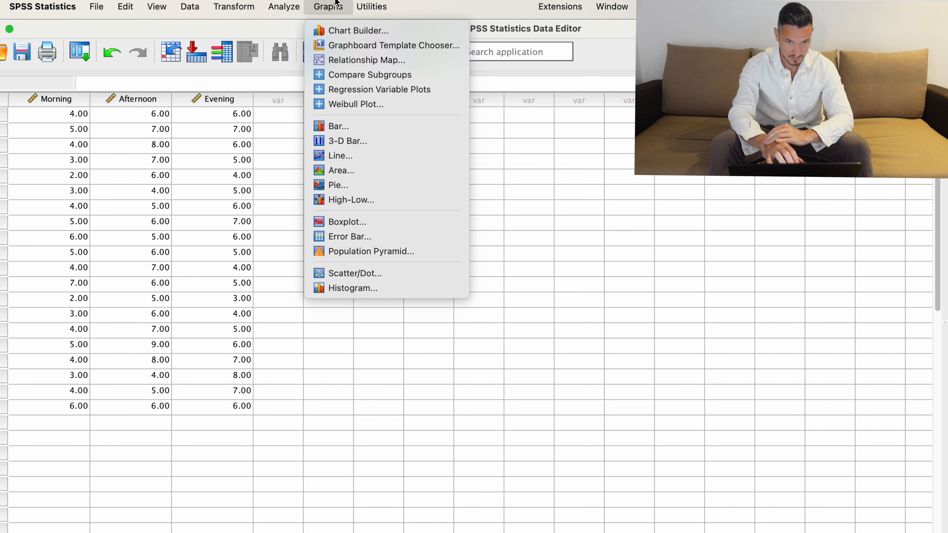
{"action": "left_click", "coordinate": [328, 31]}
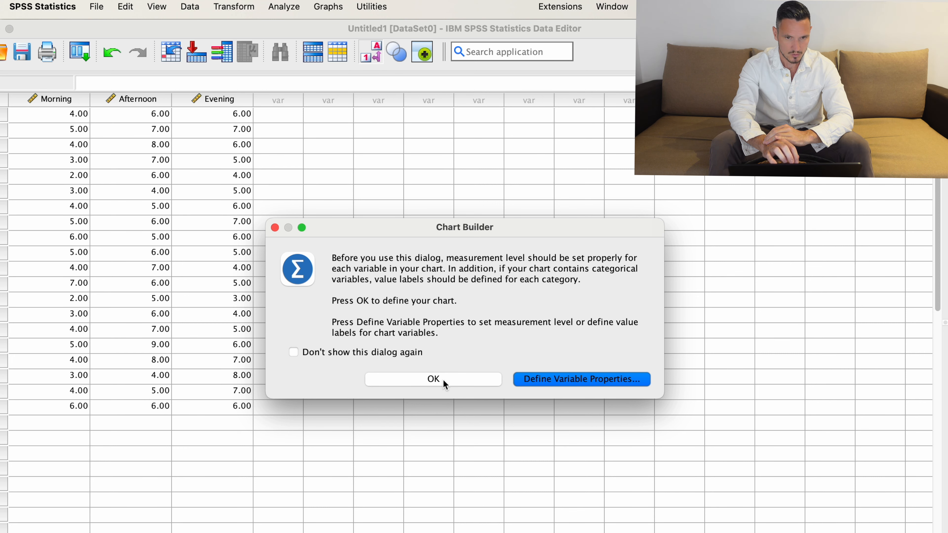
{"action": "left_click", "coordinate": [443, 379]}
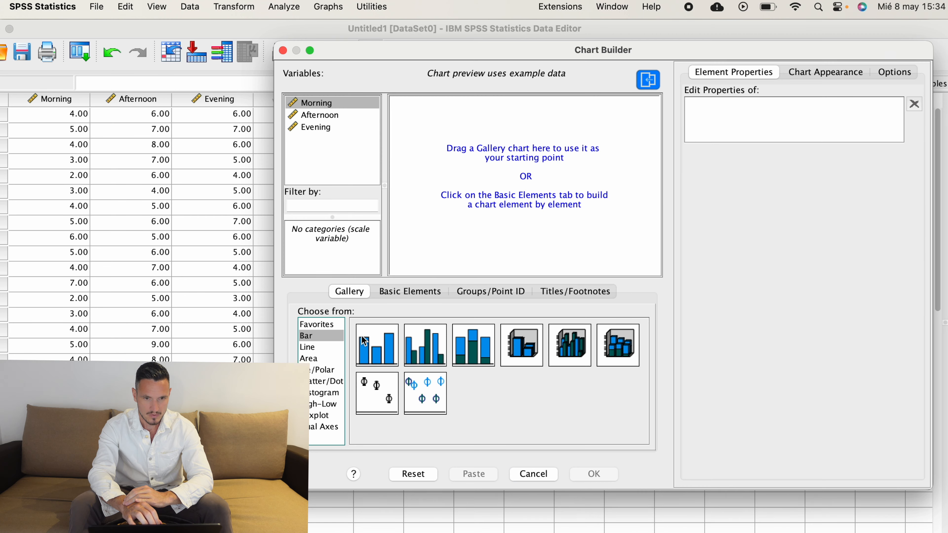
- Set up a simple bar chart with Morning, Afternoon and Evening summarised together on the Y-axis, accepting the summary group
{"action": "left_click", "coordinate": [373, 356]}
{"action": "left_click_drag", "start_coordinate": [373, 357], "coordinate": [485, 216]}
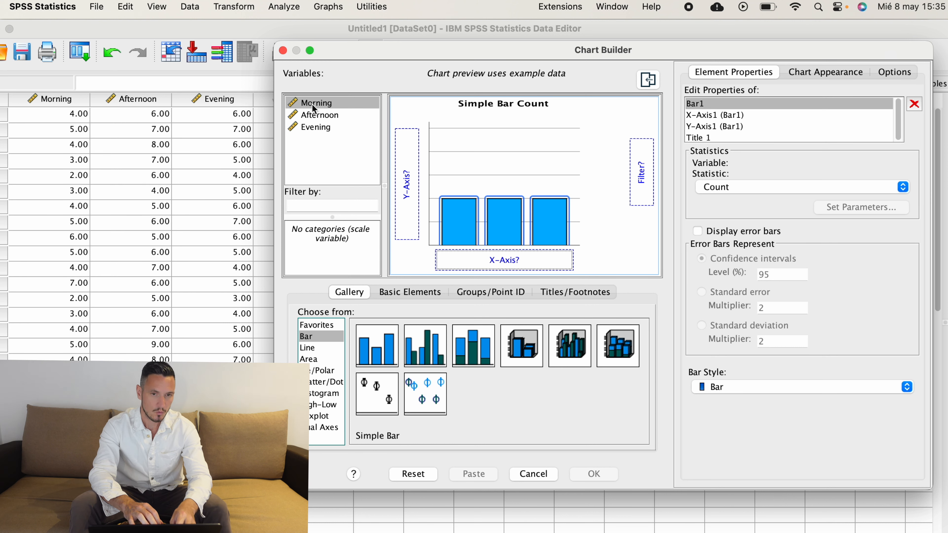
{"action": "left_click_drag", "start_coordinate": [314, 109], "coordinate": [404, 150]}
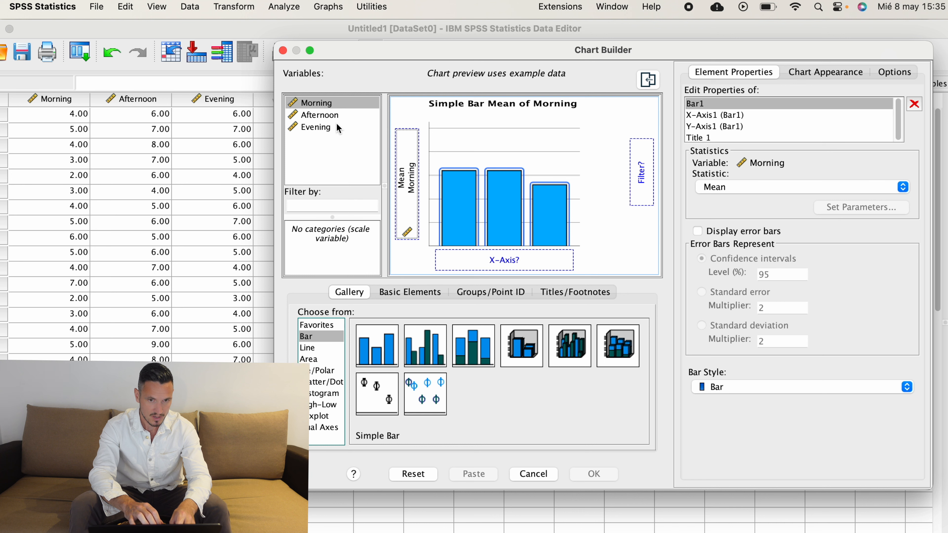
{"action": "left_click", "coordinate": [321, 118]}
{"action": "left_click_drag", "start_coordinate": [322, 120], "coordinate": [403, 150]}
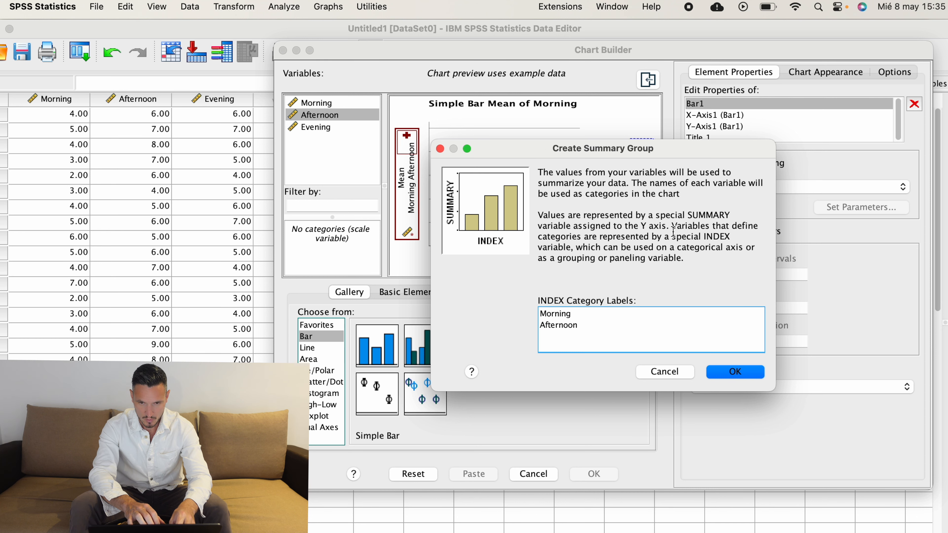
{"action": "left_click", "coordinate": [734, 372]}
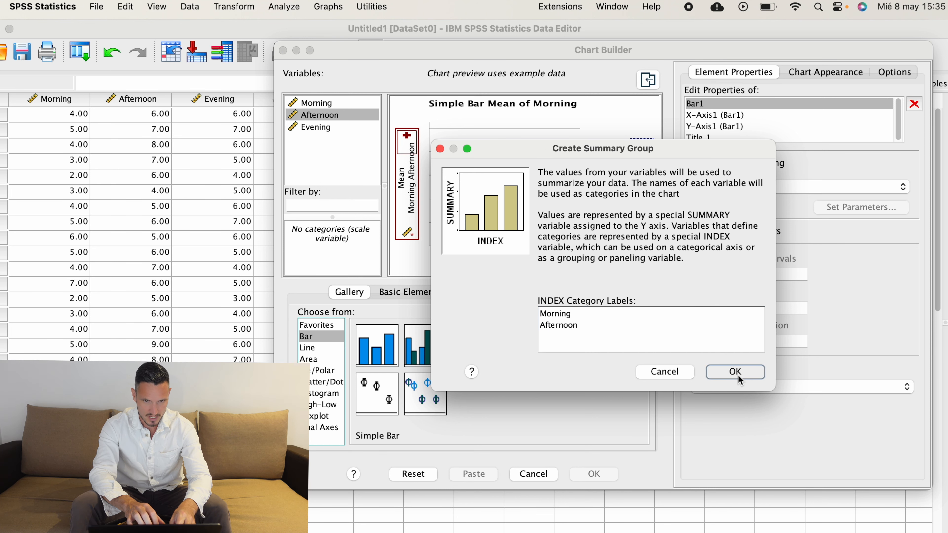
{"action": "left_click", "coordinate": [306, 129]}
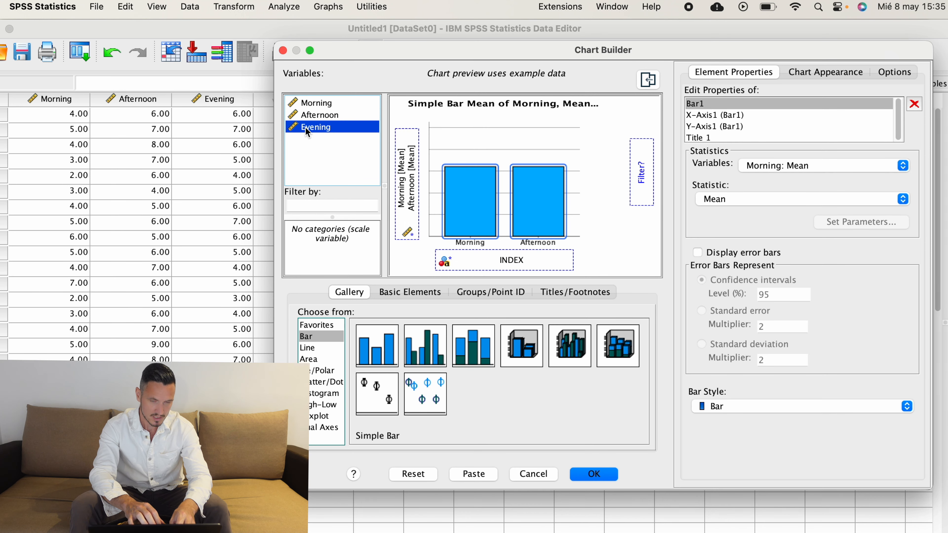
{"action": "left_click_drag", "start_coordinate": [307, 130], "coordinate": [409, 151]}
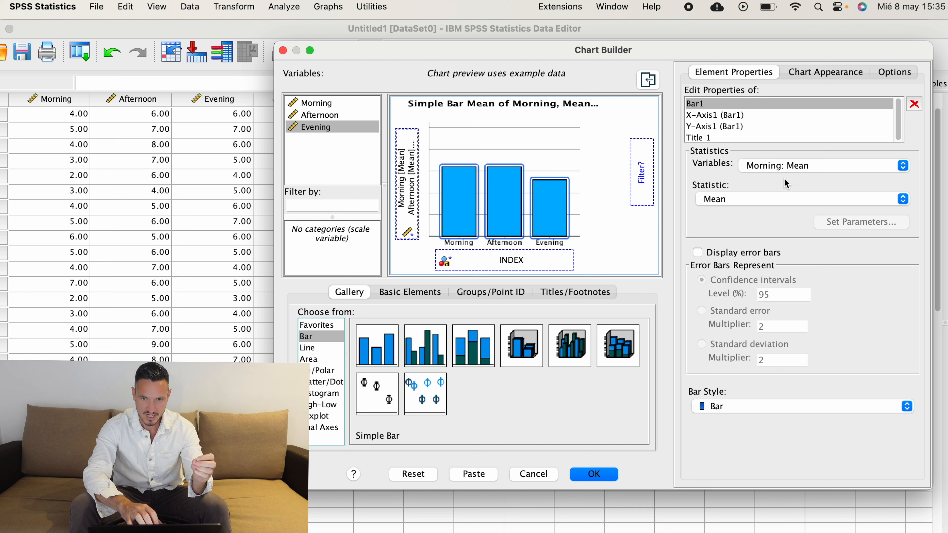
- Change the bar statistic to Median for the Morning and Afternoon variables
{"action": "left_click", "coordinate": [822, 167]}
{"action": "left_click", "coordinate": [823, 167]}
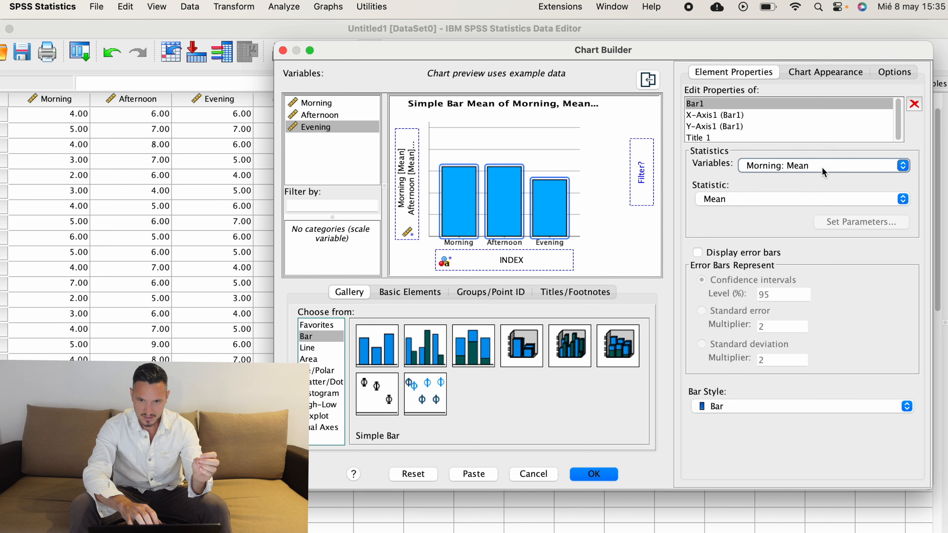
{"action": "left_click", "coordinate": [714, 198]}
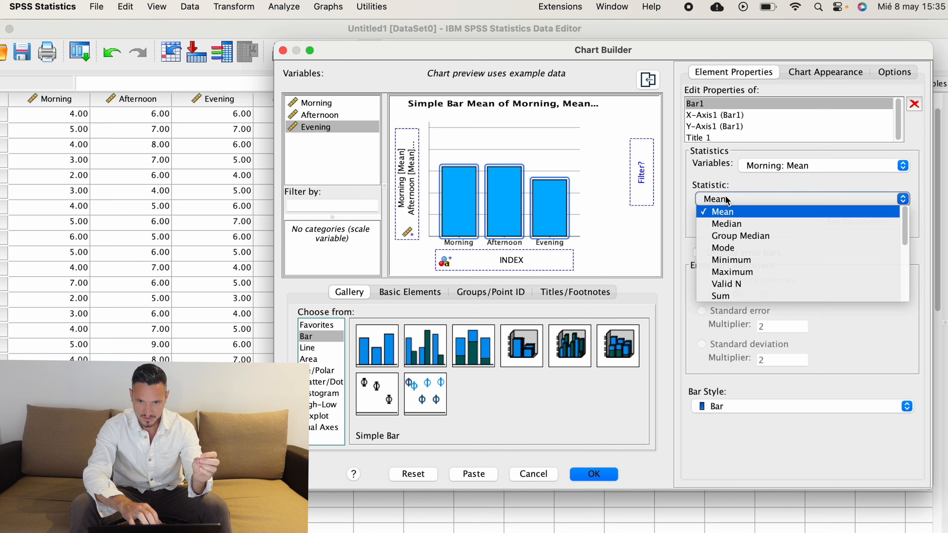
{"action": "left_click", "coordinate": [726, 223]}
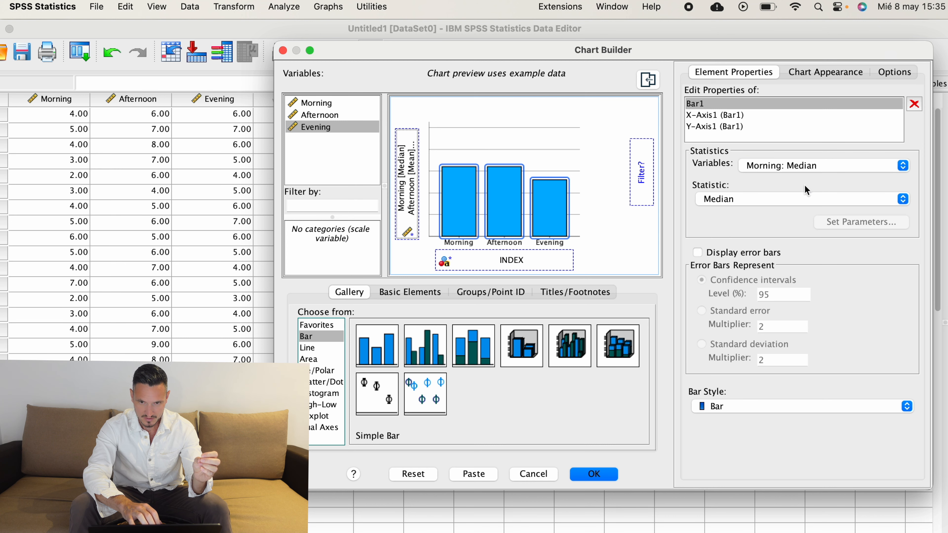
{"action": "left_click", "coordinate": [906, 169]}
{"action": "left_click", "coordinate": [899, 177]}
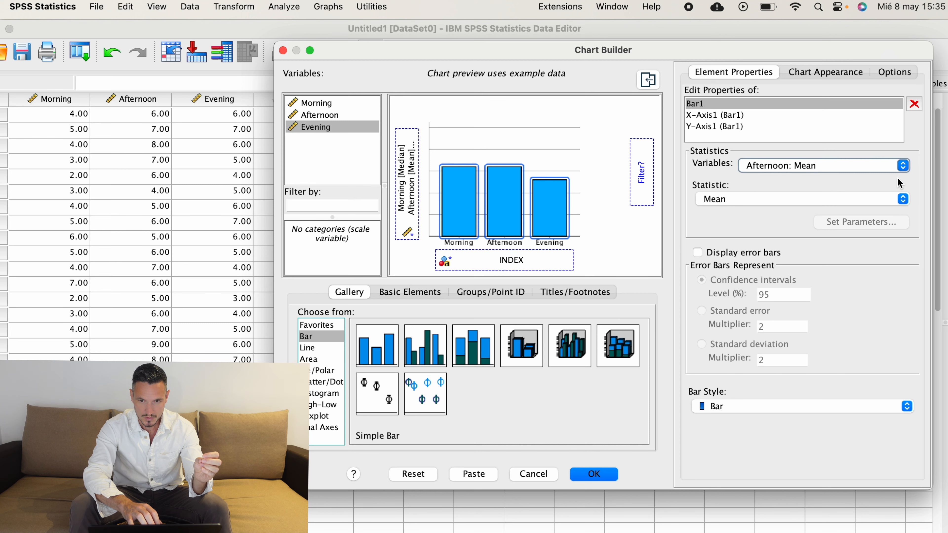
{"action": "left_click", "coordinate": [901, 198]}
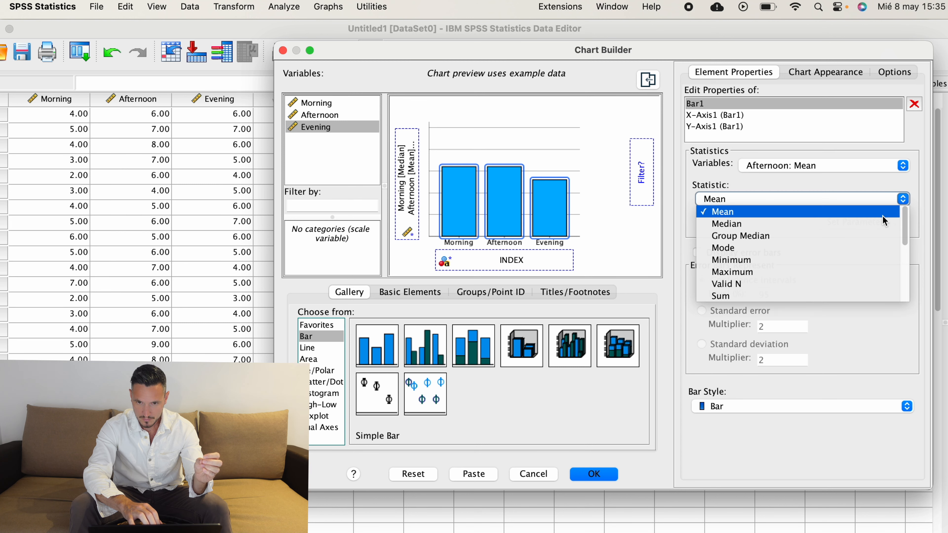
{"action": "left_click", "coordinate": [885, 224]}
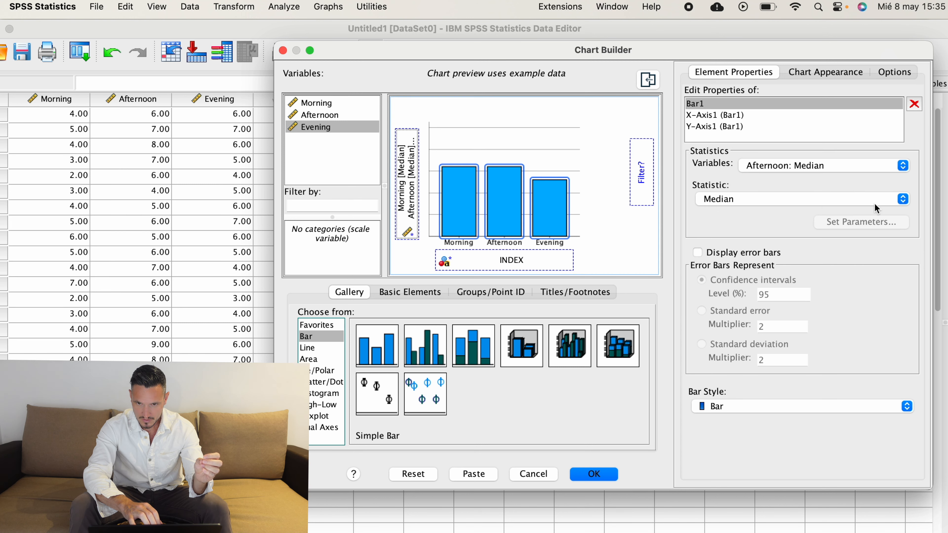
- Change the Evening variable's statistic to Median and generate the bar chart
{"action": "left_click", "coordinate": [848, 164]}
{"action": "left_click", "coordinate": [851, 182]}
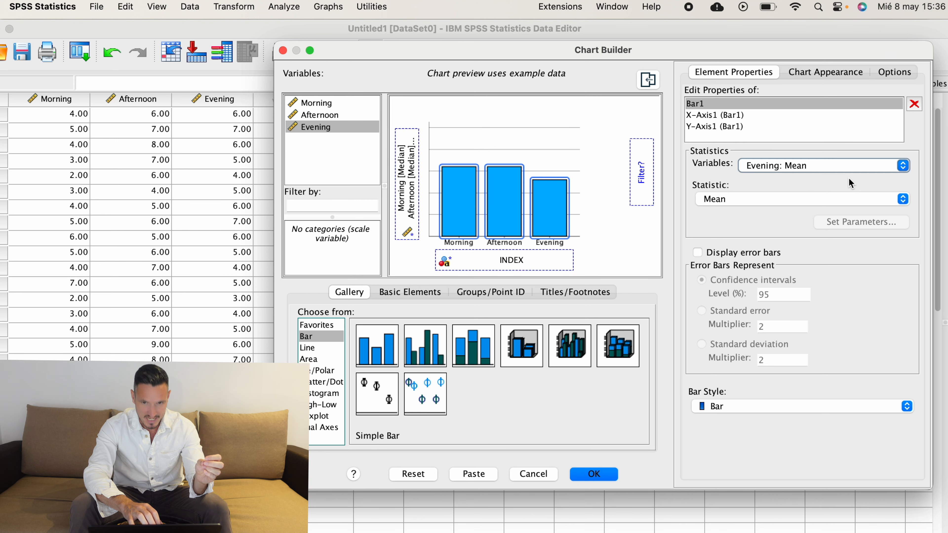
{"action": "left_click", "coordinate": [794, 204]}
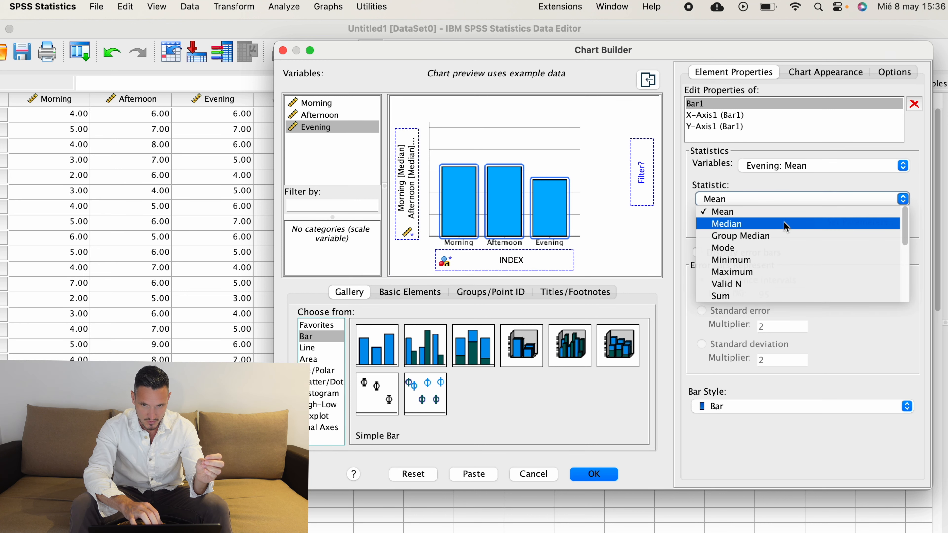
{"action": "left_click", "coordinate": [787, 223]}
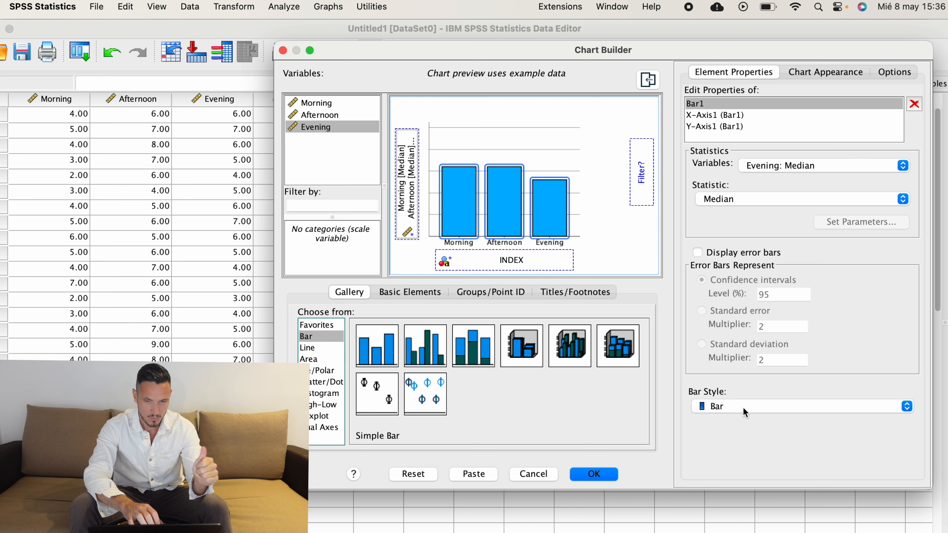
{"action": "left_click", "coordinate": [600, 480]}
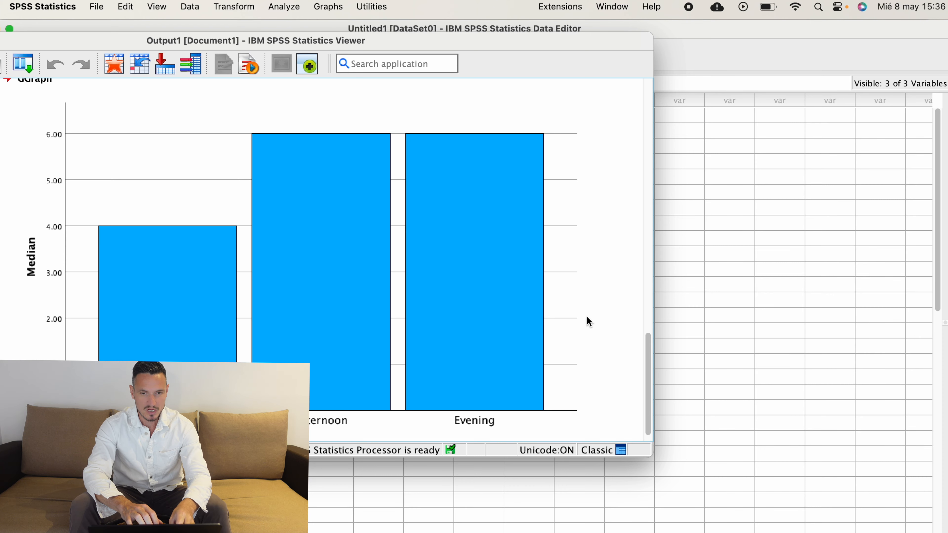
- Open the median bar chart in the Chart Editor and set the width of its bars to 29%
{"action": "left_click", "coordinate": [482, 279]}
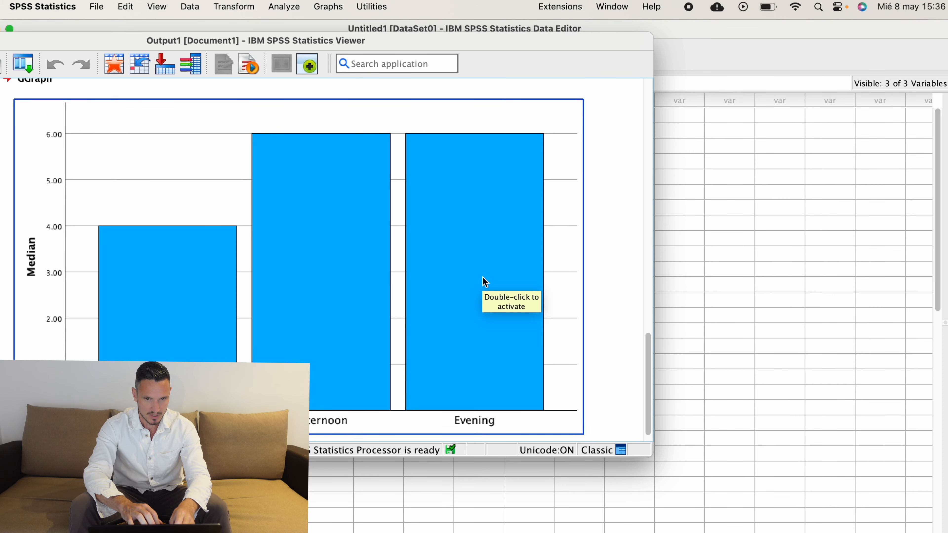
{"action": "double_click", "coordinate": [482, 279]}
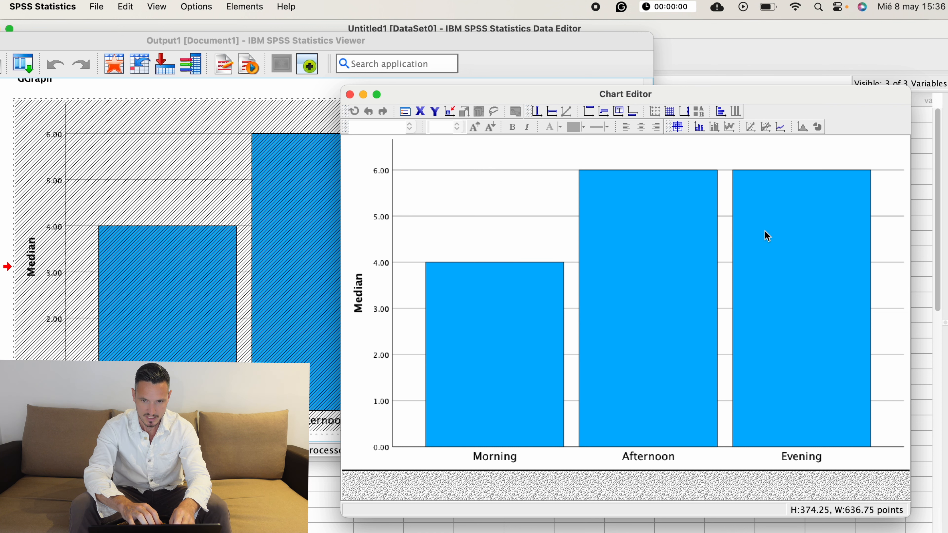
{"action": "double_click", "coordinate": [796, 274]}
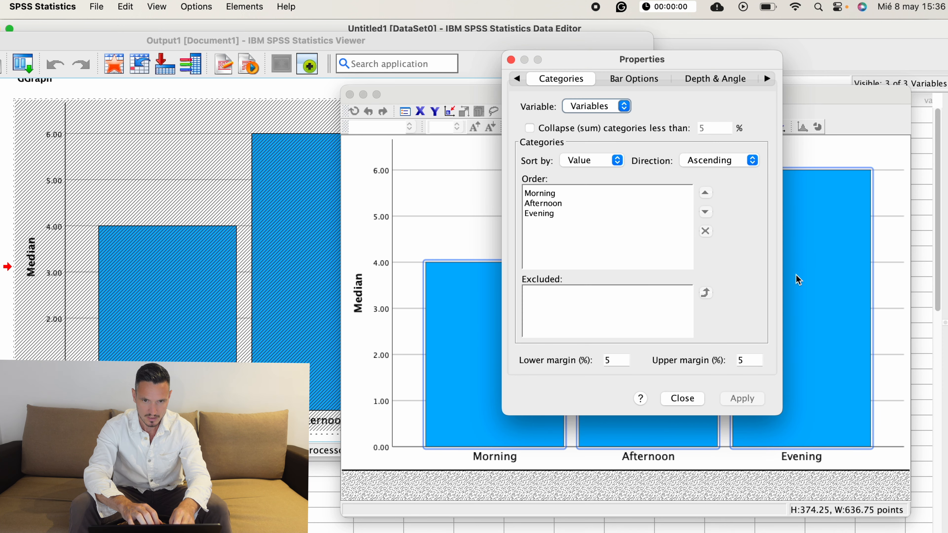
{"action": "left_click_drag", "start_coordinate": [679, 62], "coordinate": [886, 86]}
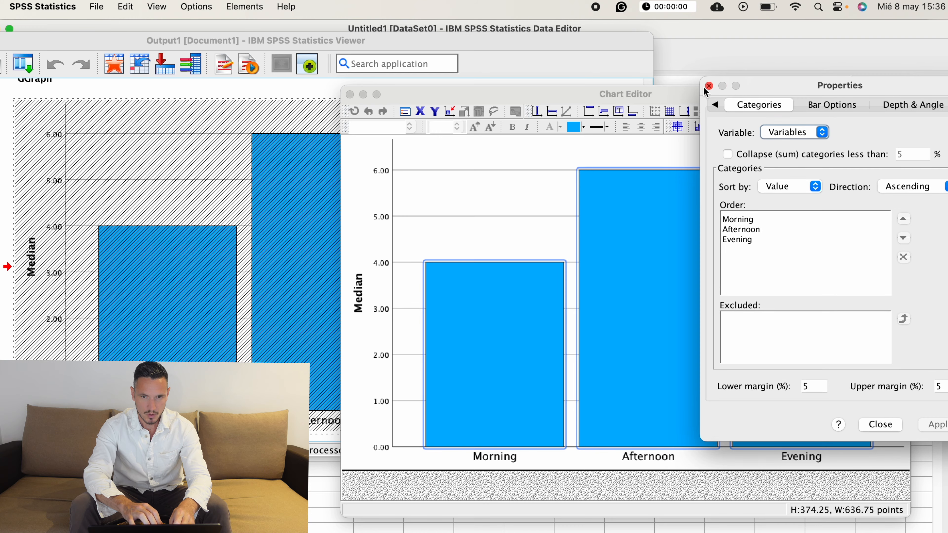
{"action": "left_click_drag", "start_coordinate": [671, 95], "coordinate": [360, 66]}
{"action": "left_click_drag", "start_coordinate": [755, 78], "coordinate": [571, 80]}
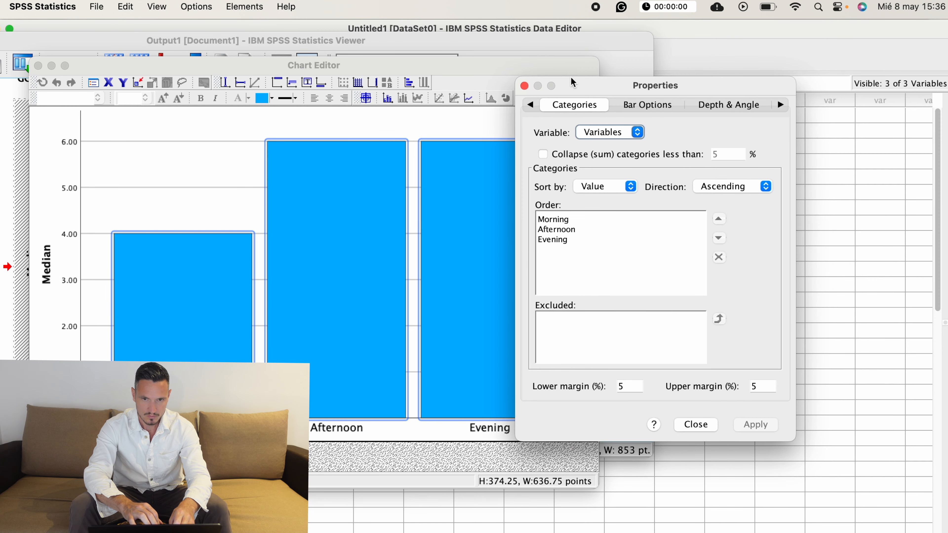
{"action": "left_click", "coordinate": [648, 109]}
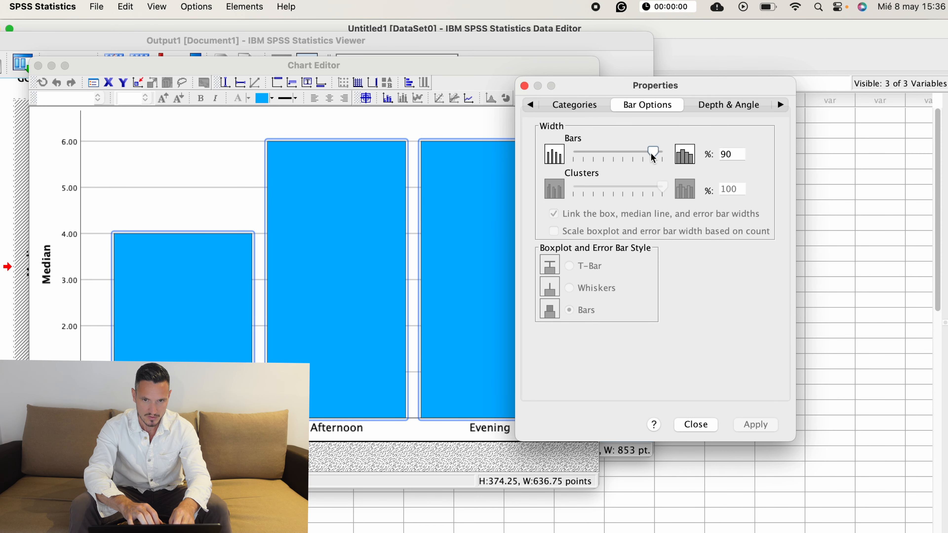
{"action": "left_click_drag", "start_coordinate": [653, 156], "coordinate": [596, 167]}
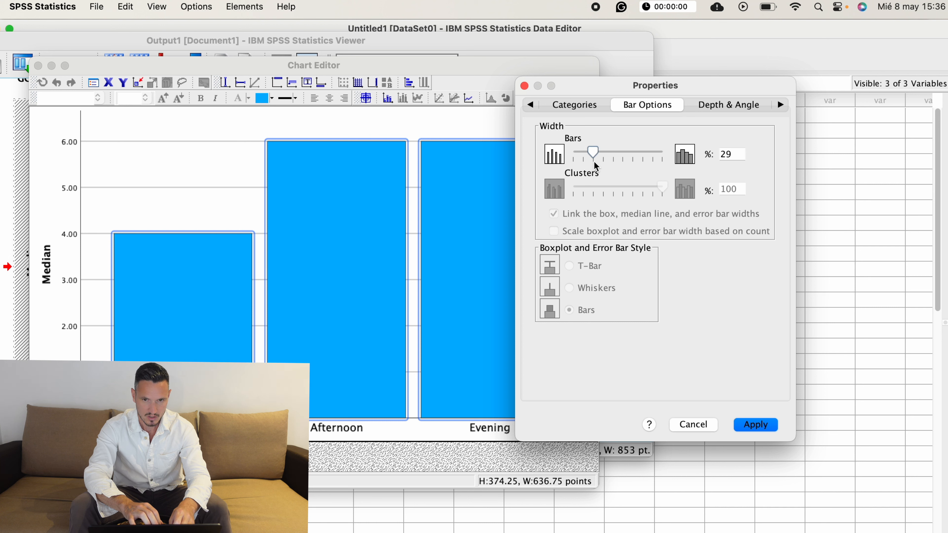
{"action": "left_click", "coordinate": [754, 425]}
- Fill the bars with the grey color (150, 145, 145) and close their properties
{"action": "left_click", "coordinate": [536, 106]}
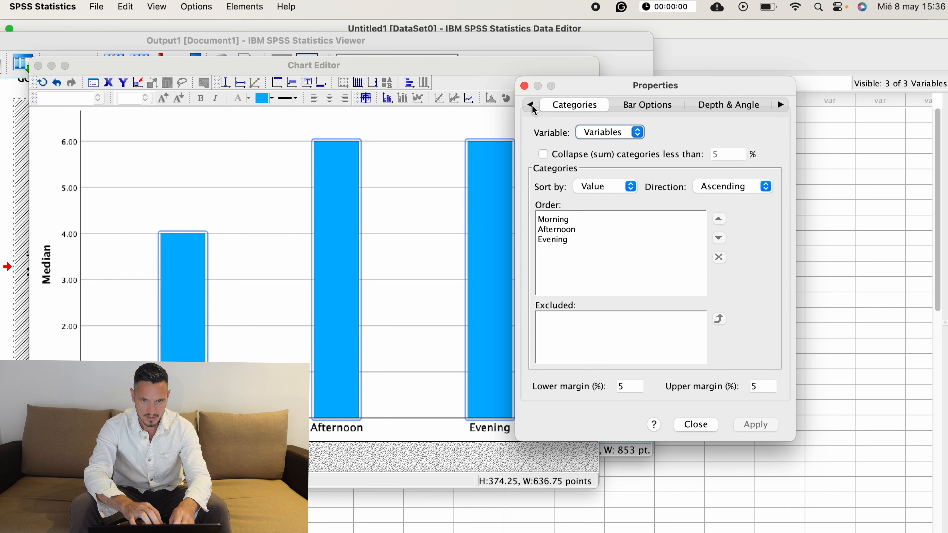
{"action": "left_click", "coordinate": [534, 107]}
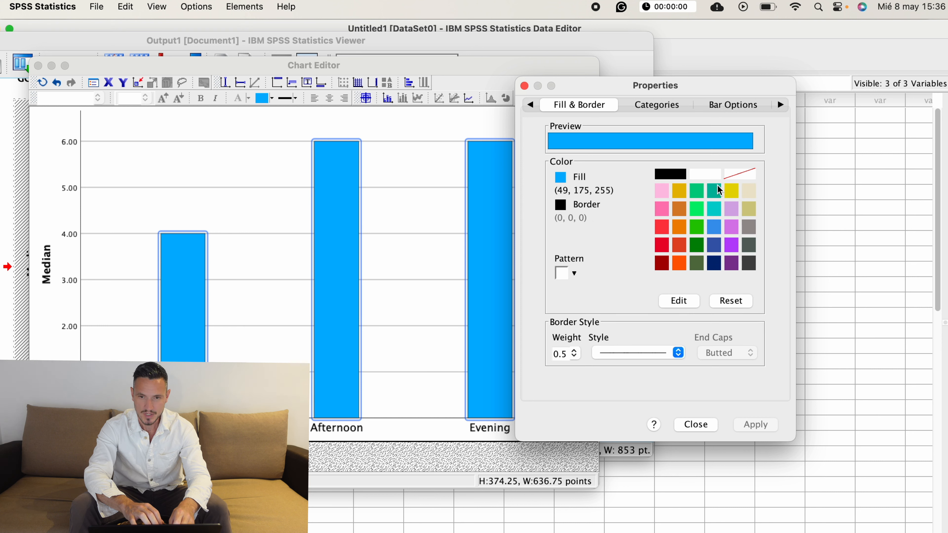
{"action": "left_click", "coordinate": [752, 228]}
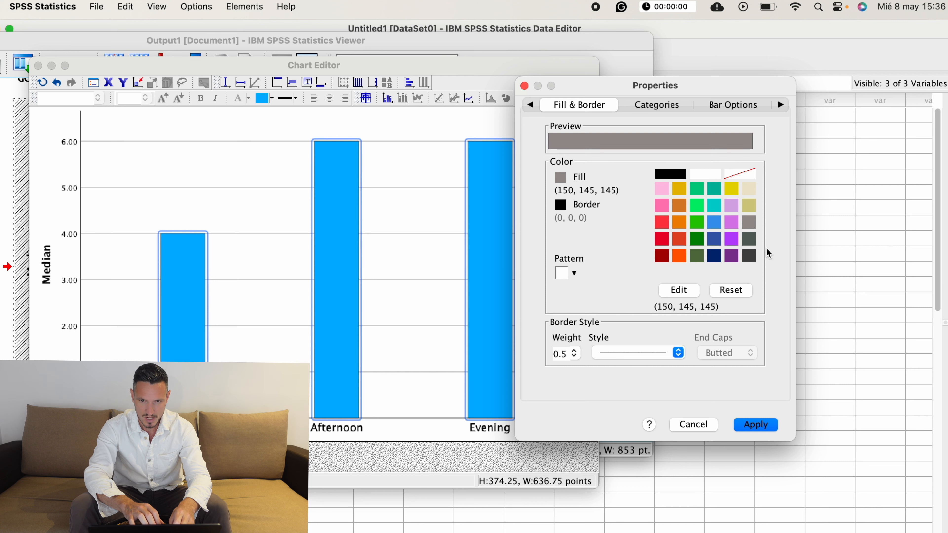
{"action": "left_click", "coordinate": [768, 426]}
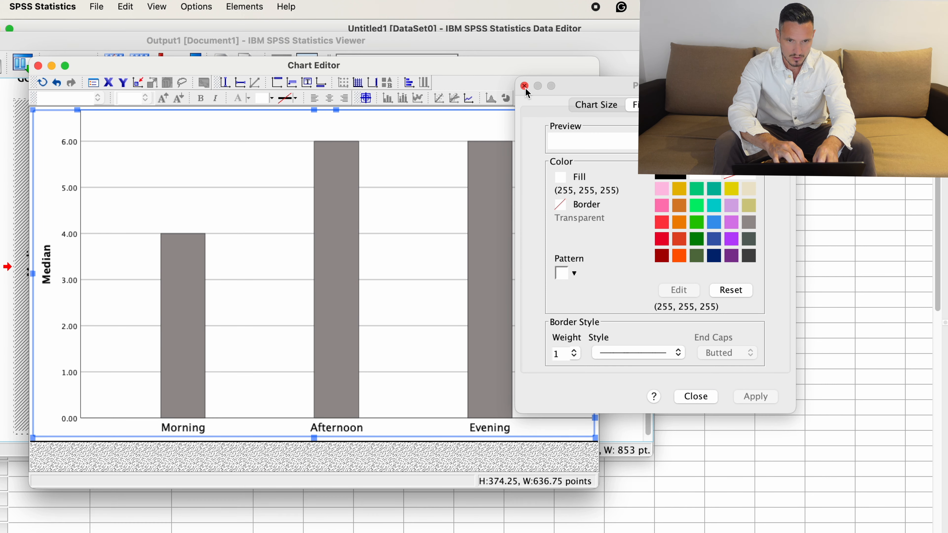
{"action": "left_click", "coordinate": [524, 86]}
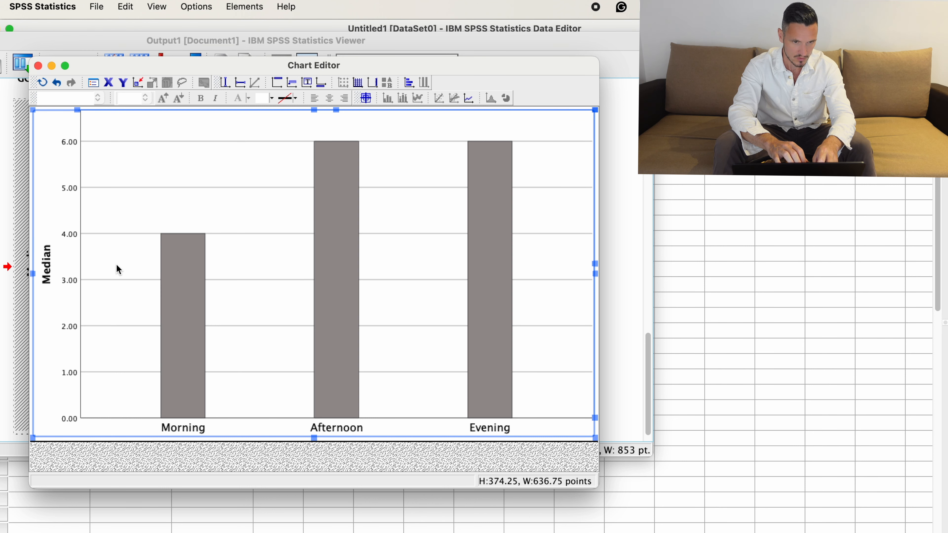
- Rename the chart's Y-axis title to "Appetite"
{"action": "left_click", "coordinate": [49, 269]}
{"action": "left_click", "coordinate": [48, 266]}
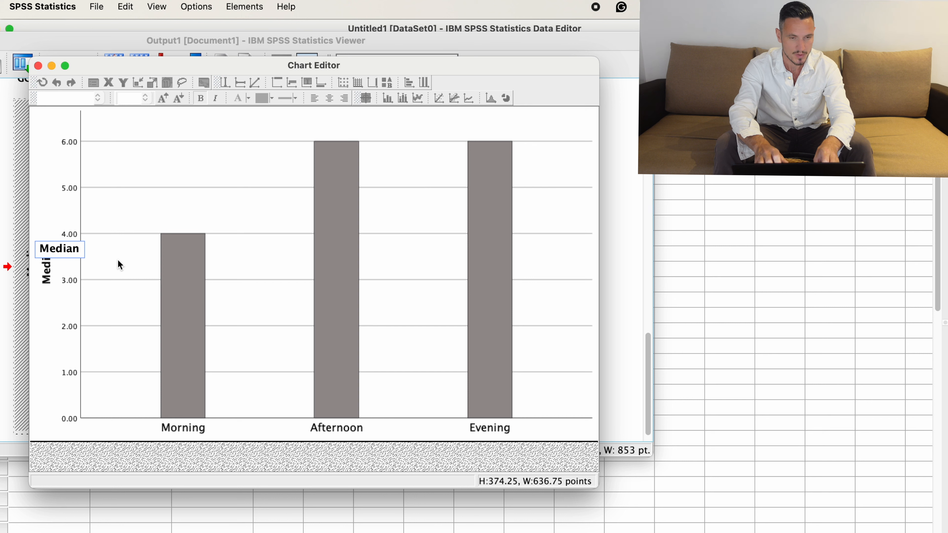
{"action": "key", "text": "super+a"}
{"action": "type", "text": "Appeti"}
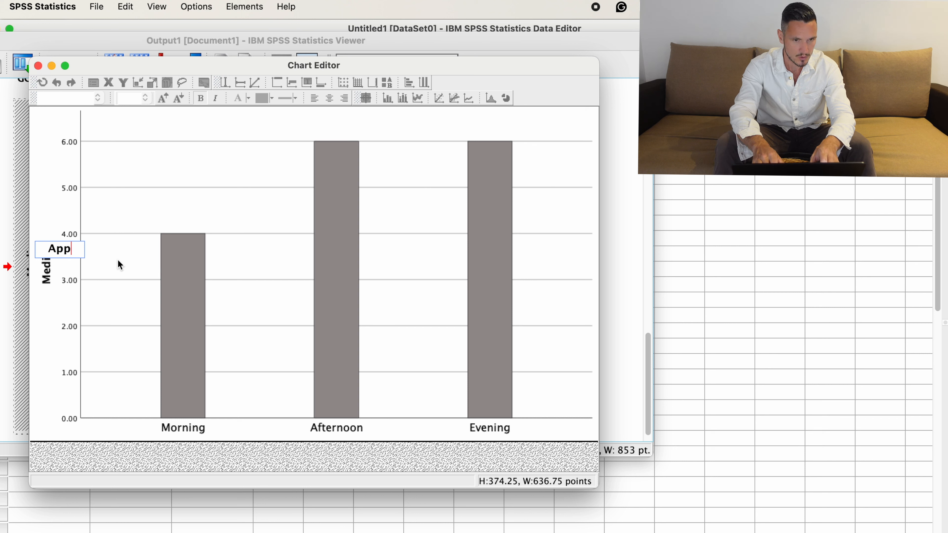
{"action": "key", "text": "BackSpace"}
{"action": "type", "text": "etite"}
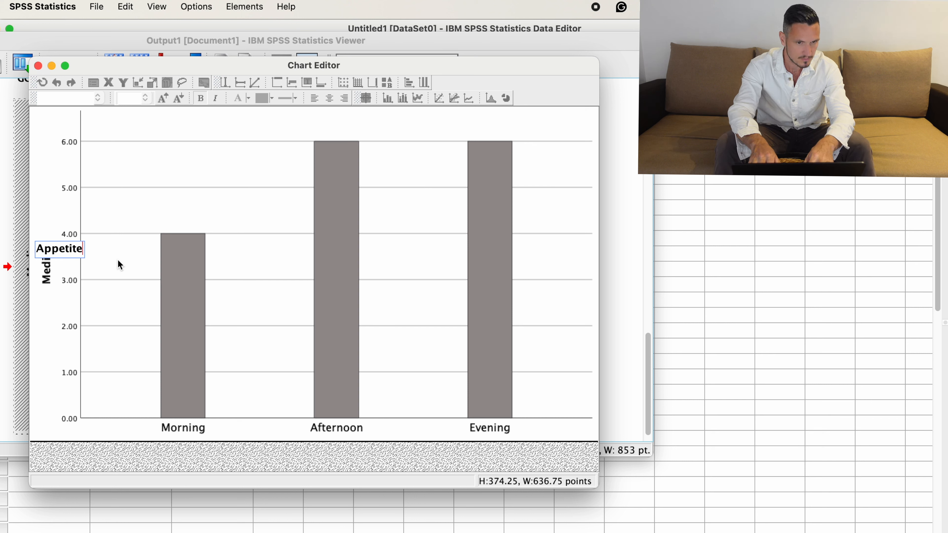
{"action": "key", "text": "Return"}
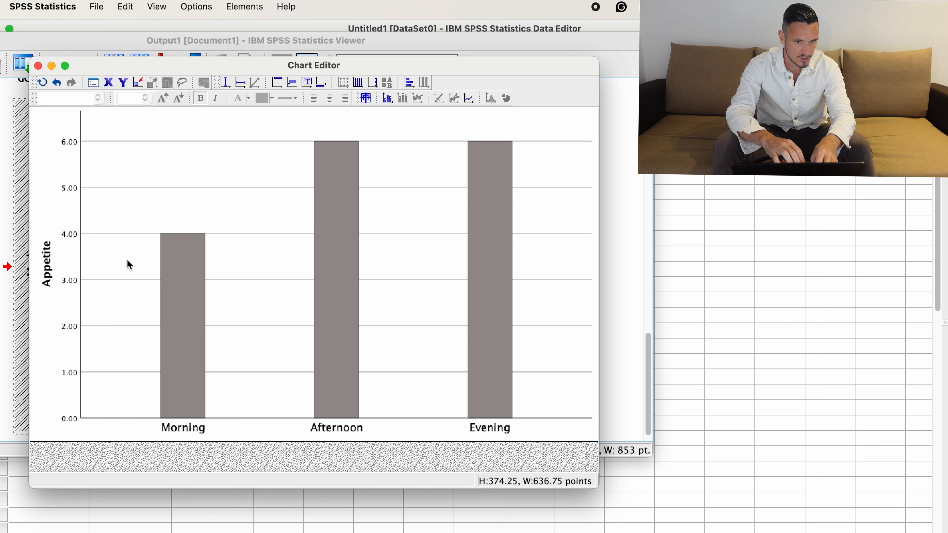
- Format the Y-axis number labels in Times New Roman with a preferred size of 16
{"action": "left_click", "coordinate": [69, 234]}
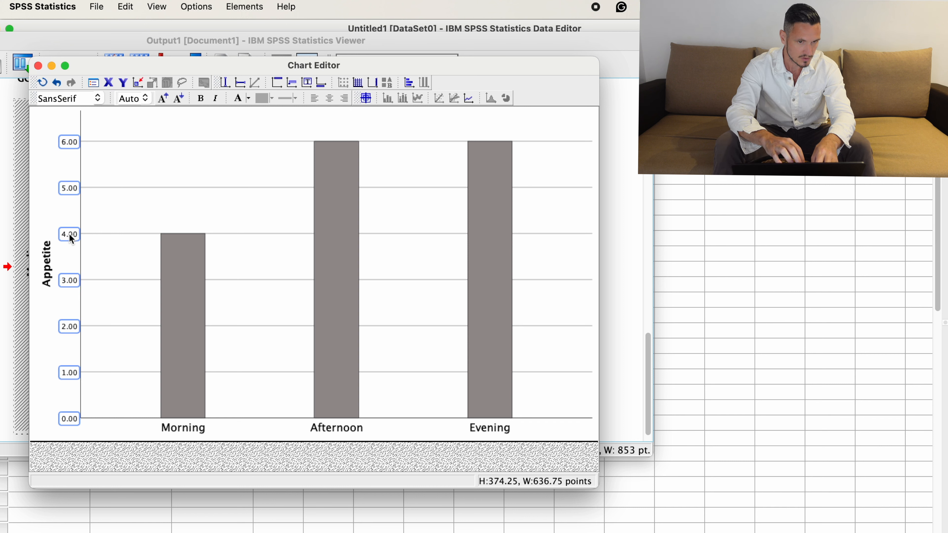
{"action": "double_click", "coordinate": [69, 235]}
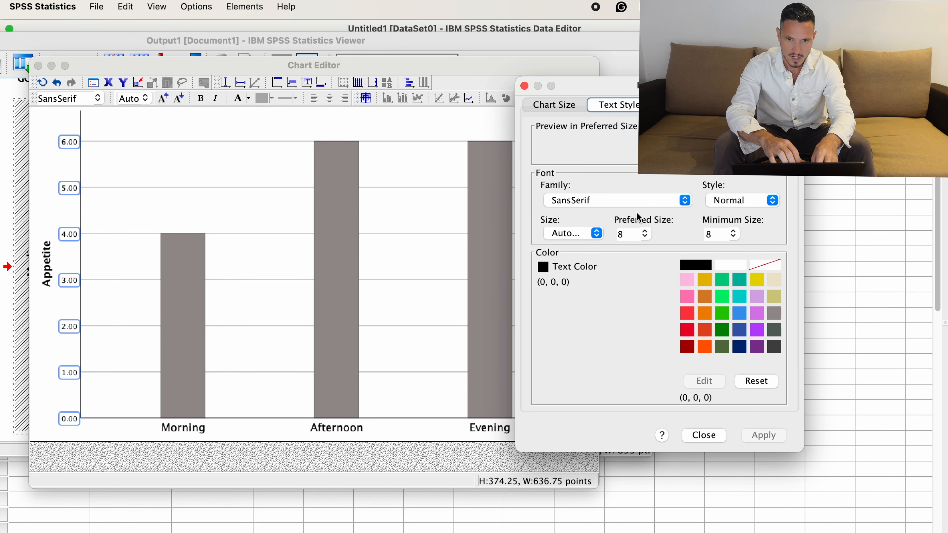
{"action": "left_click", "coordinate": [646, 233]}
{"action": "left_click", "coordinate": [635, 319]}
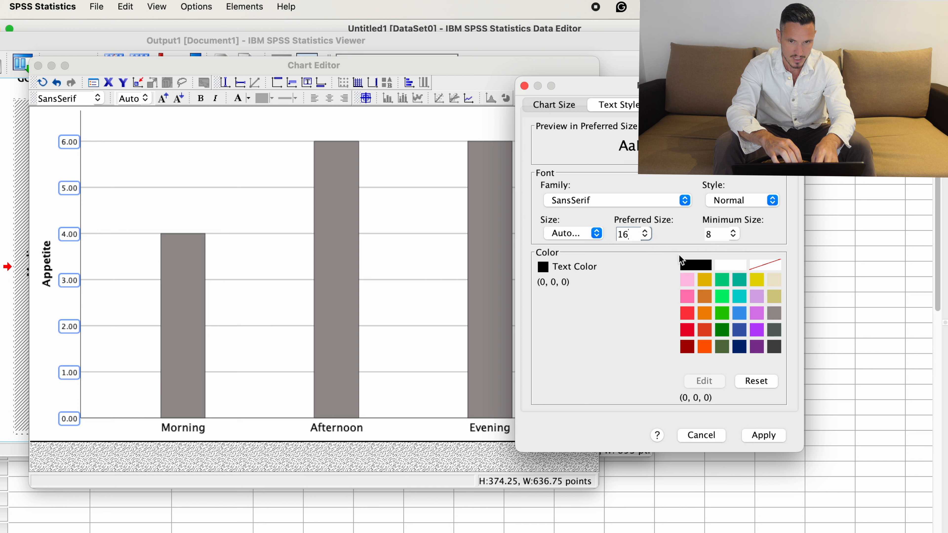
{"action": "left_click", "coordinate": [686, 201]}
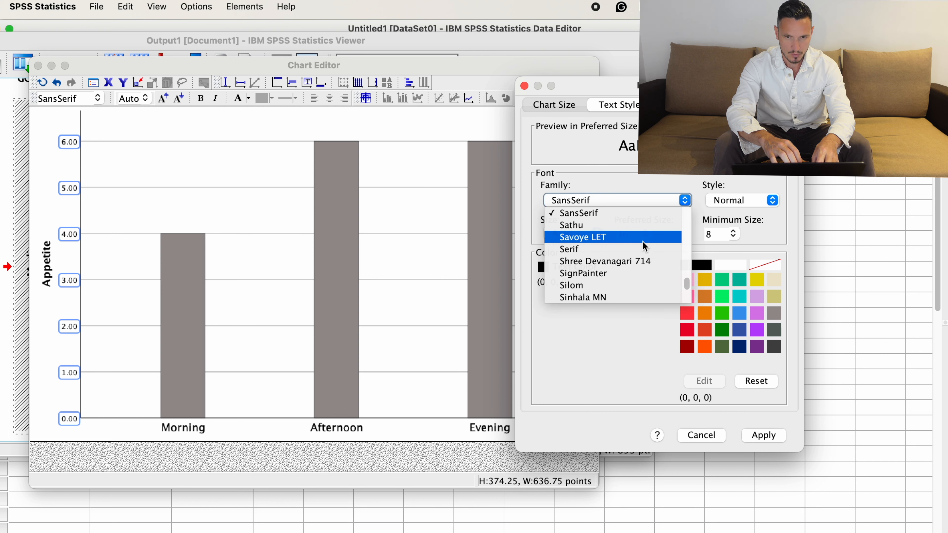
{"action": "scroll", "coordinate": [645, 247], "scroll_direction": "down", "scroll_amount": 5}
{"action": "scroll", "coordinate": [645, 246], "scroll_direction": "up", "scroll_amount": 2}
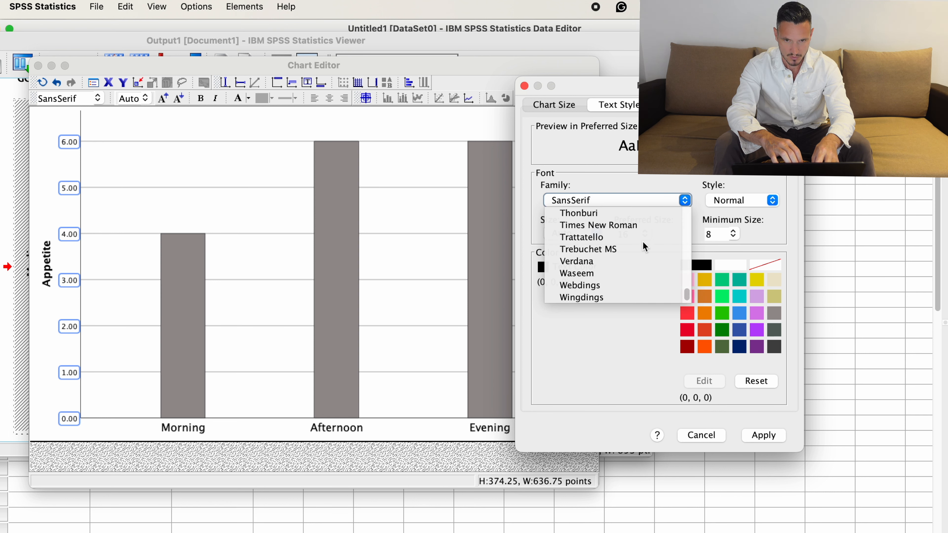
{"action": "left_click", "coordinate": [609, 227]}
{"action": "left_click", "coordinate": [776, 436]}
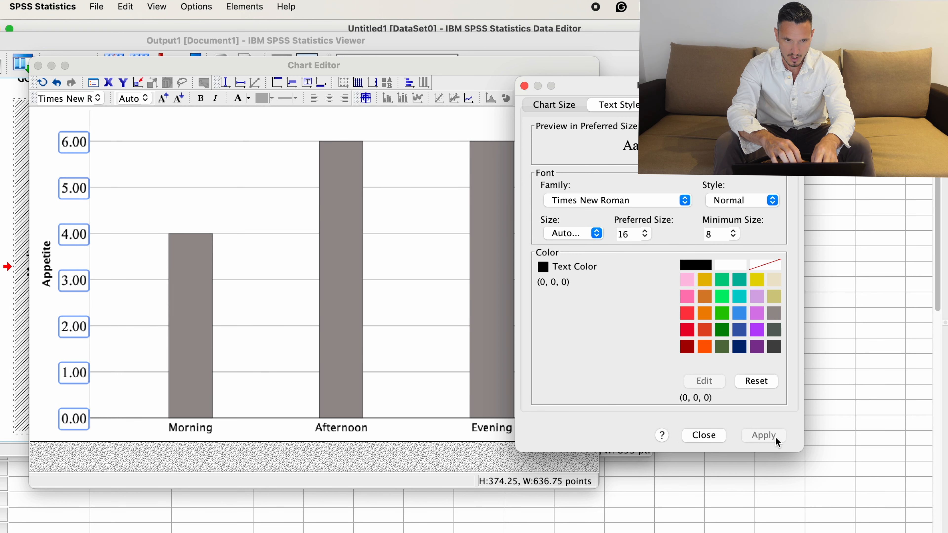
- Close the properties and the Chart Editor to update the bar chart in the output, and return to the Wilcoxon test statistics
{"action": "left_click", "coordinate": [426, 169]}
{"action": "left_click", "coordinate": [426, 169]}
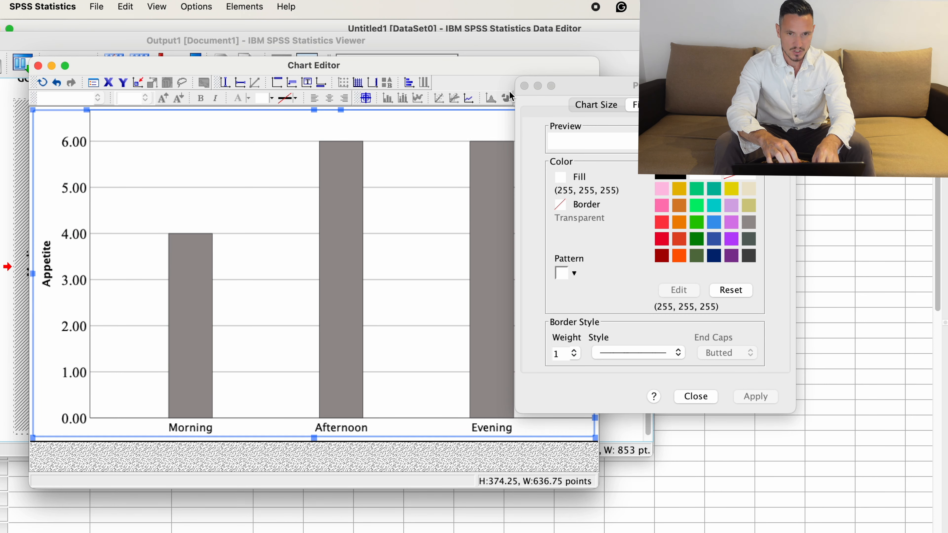
{"action": "left_click", "coordinate": [524, 86]}
{"action": "left_click_drag", "start_coordinate": [522, 66], "coordinate": [812, 93]}
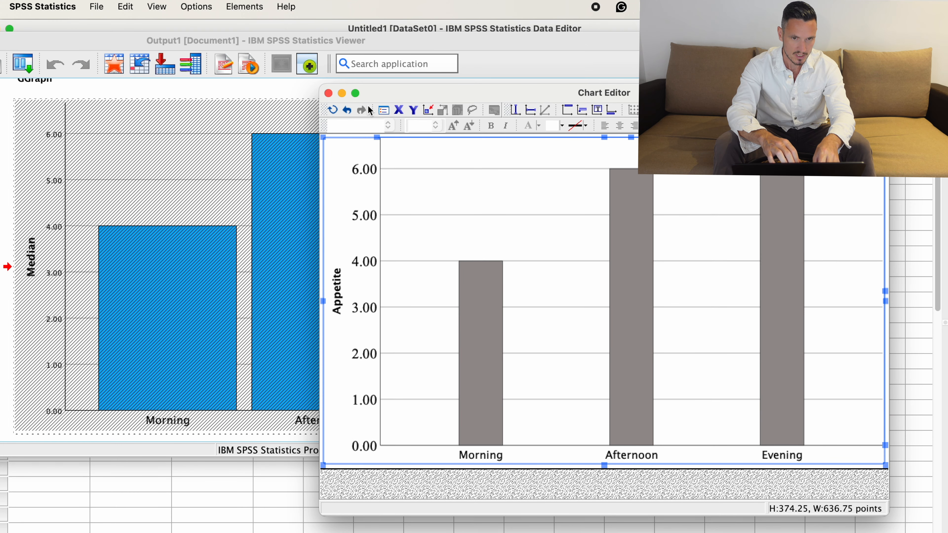
{"action": "left_click", "coordinate": [329, 94]}
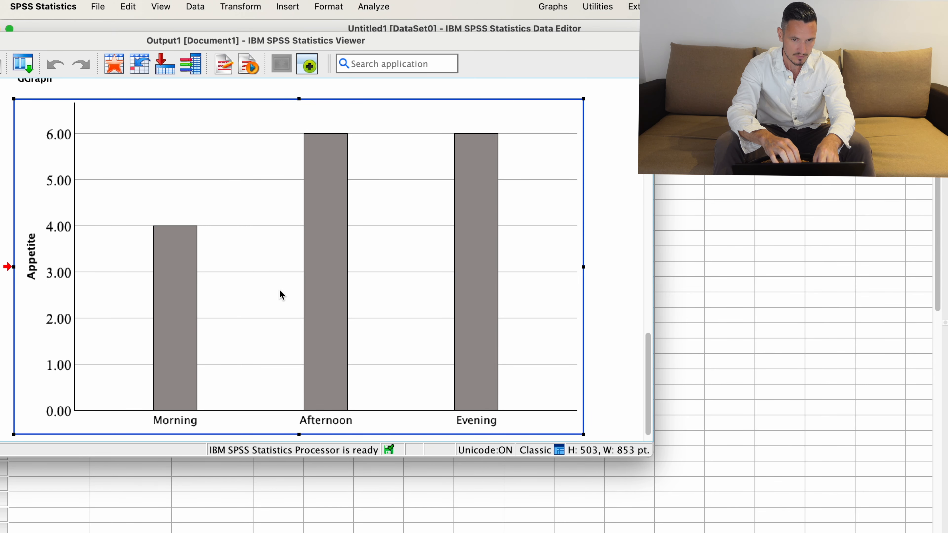
{"action": "scroll", "coordinate": [446, 211], "scroll_direction": "up", "scroll_amount": 10}
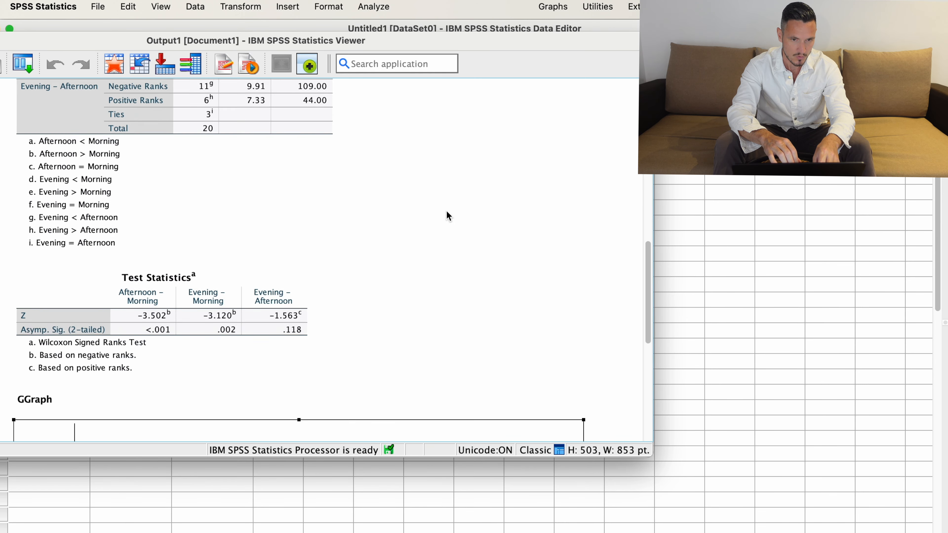